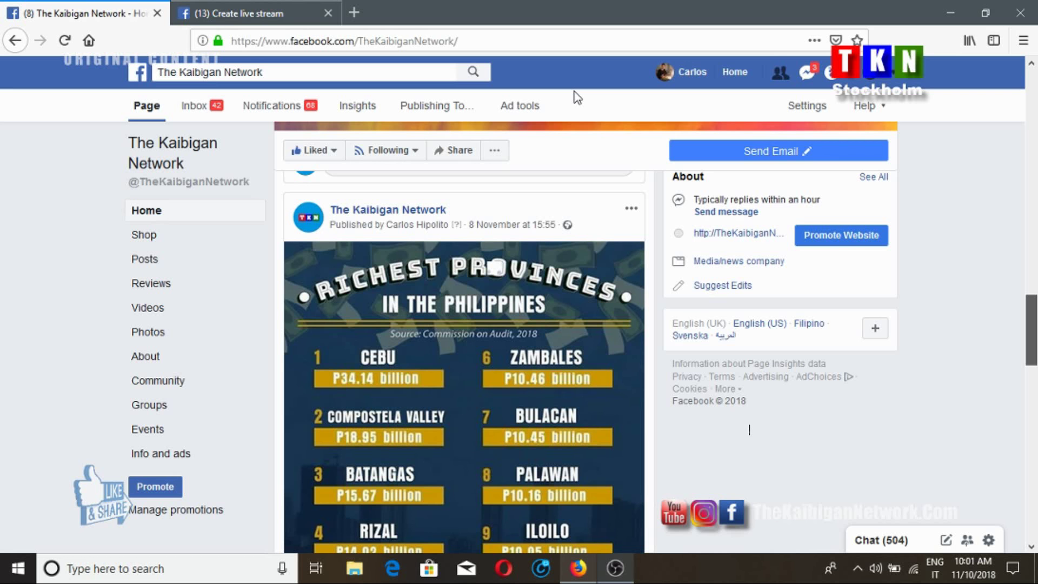
Switch to OBS Studio, confirm the ASUS USB2.0 WebCam properties of Video Capture Device 2, and fit its image into the preview's upper-right corner.
{"action": "left_click", "coordinate": [615, 568]}
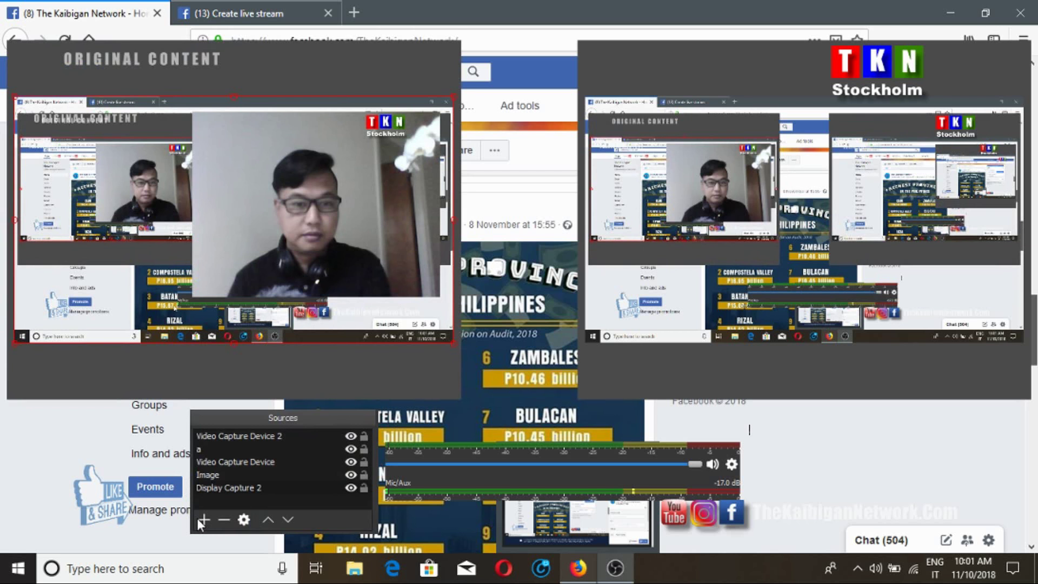
{"action": "left_click", "coordinate": [203, 521]}
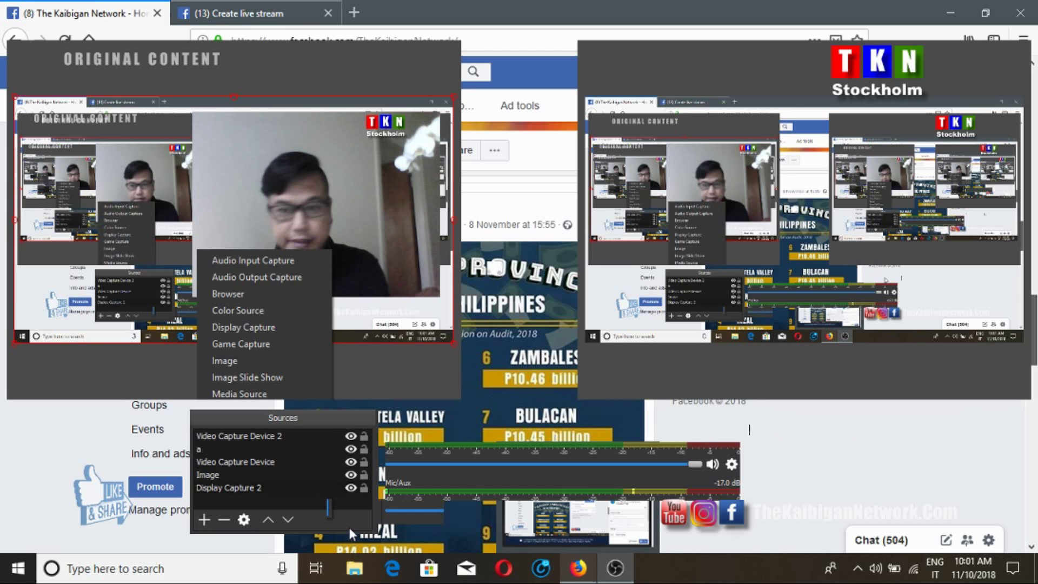
{"action": "double_click", "coordinate": [268, 436]}
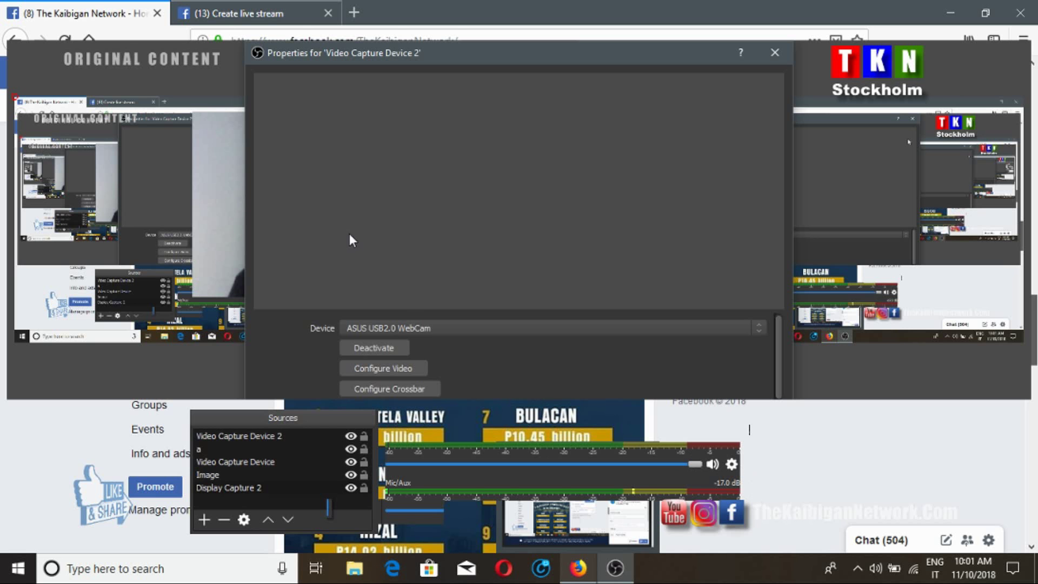
{"action": "key", "text": "Return"}
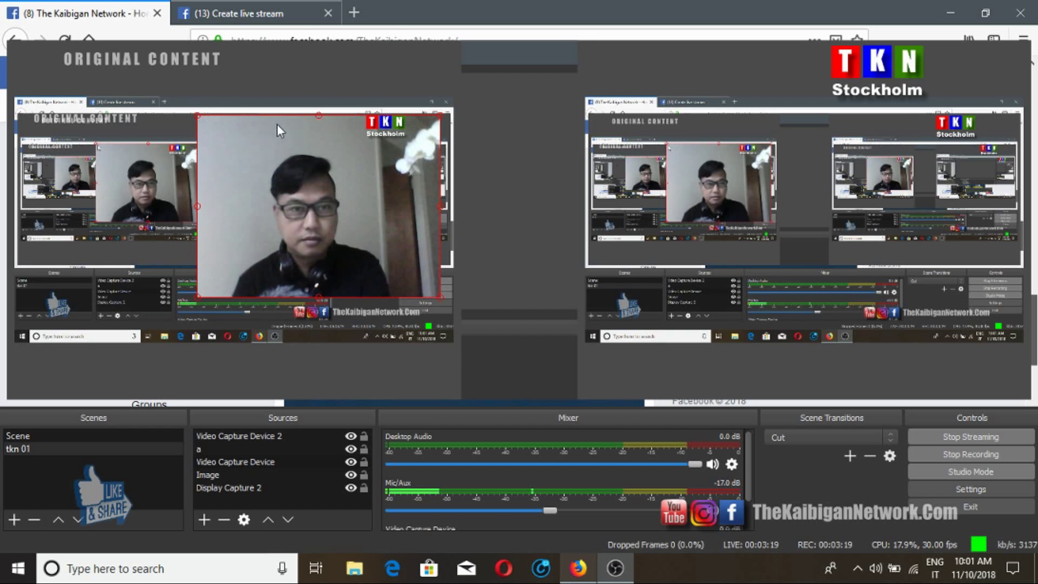
{"action": "left_click_drag", "start_coordinate": [283, 111], "coordinate": [285, 112]}
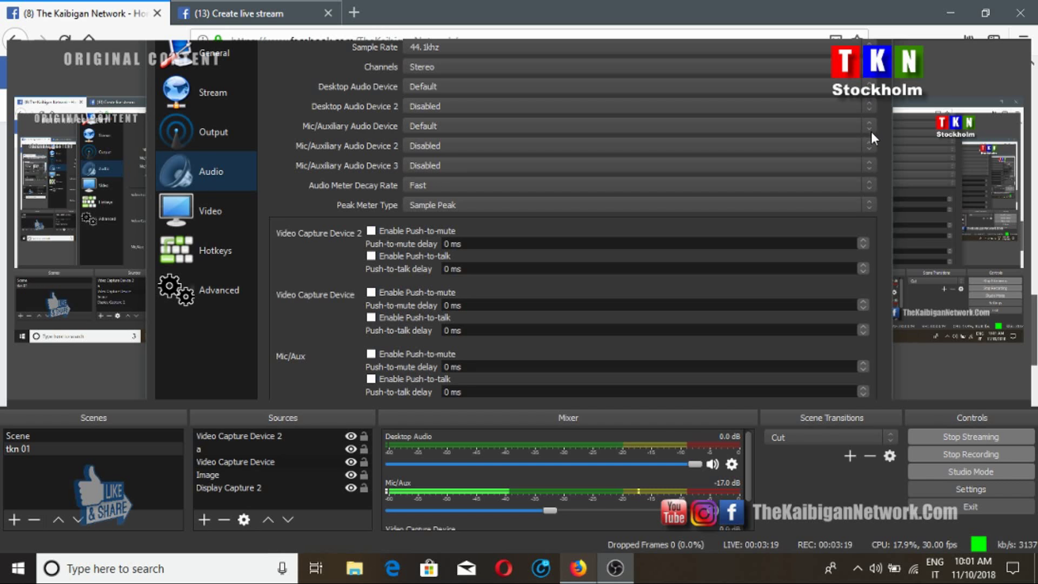
Set all three Mic/Auxiliary devices to Microphone (Realtek High Definition Audio) and the peak meter to True Peak, enabling push-to-mute and push-to-talk for Mic/Aux.
{"action": "left_click", "coordinate": [861, 146]}
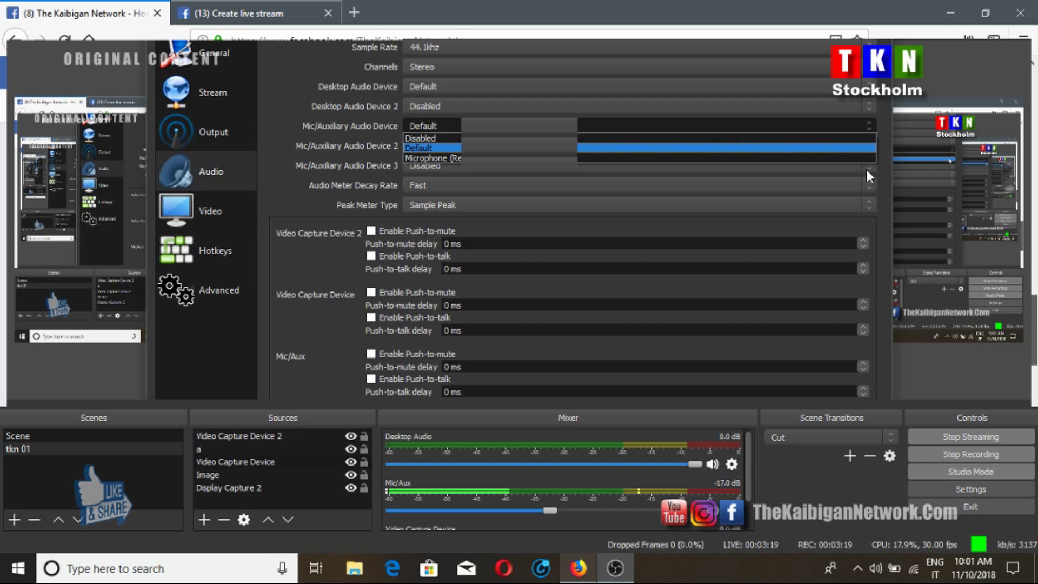
{"action": "left_click", "coordinate": [870, 197]}
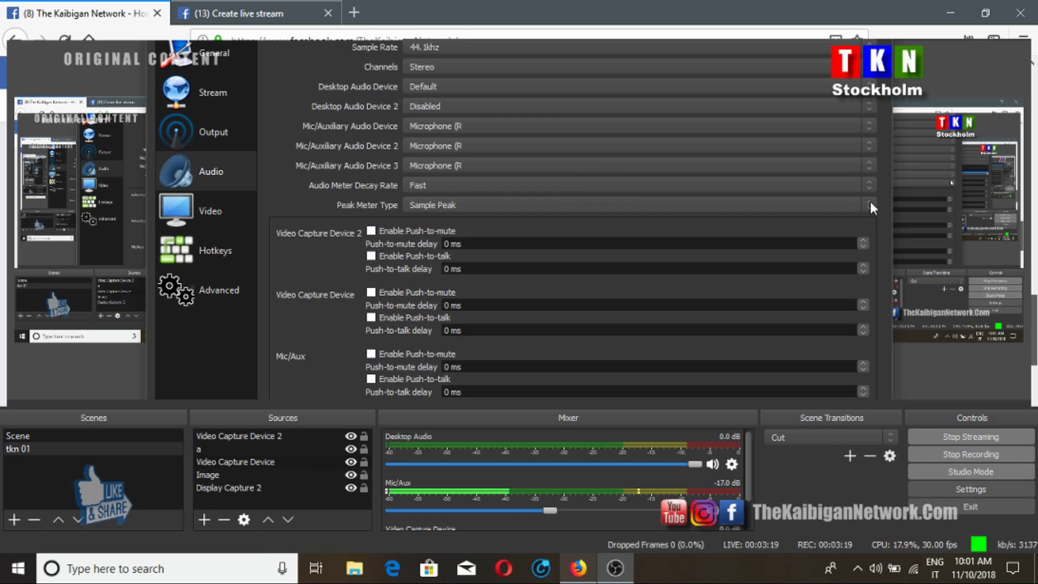
{"action": "left_click", "coordinate": [869, 200]}
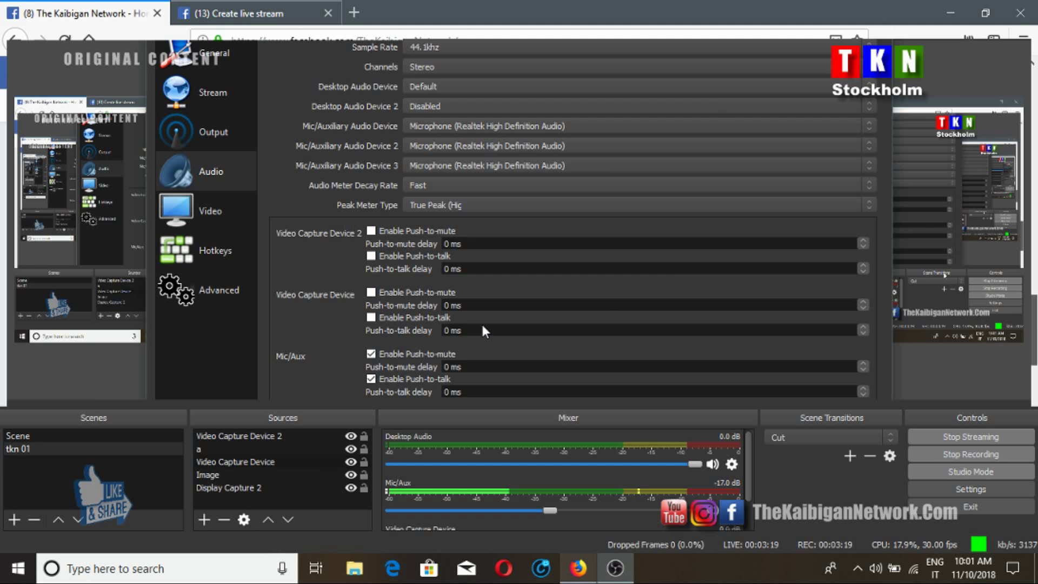
{"action": "key", "text": "Escape"}
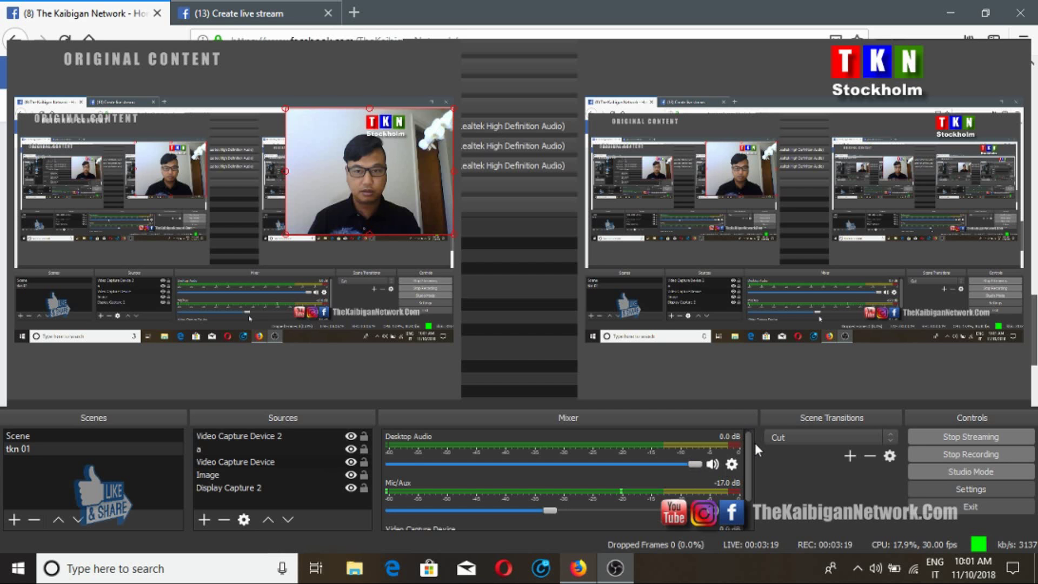
Set Mic/Auxiliary Audio Device, Device 2 and Device 3 to Default in the audio settings.
{"action": "right_click", "coordinate": [712, 489]}
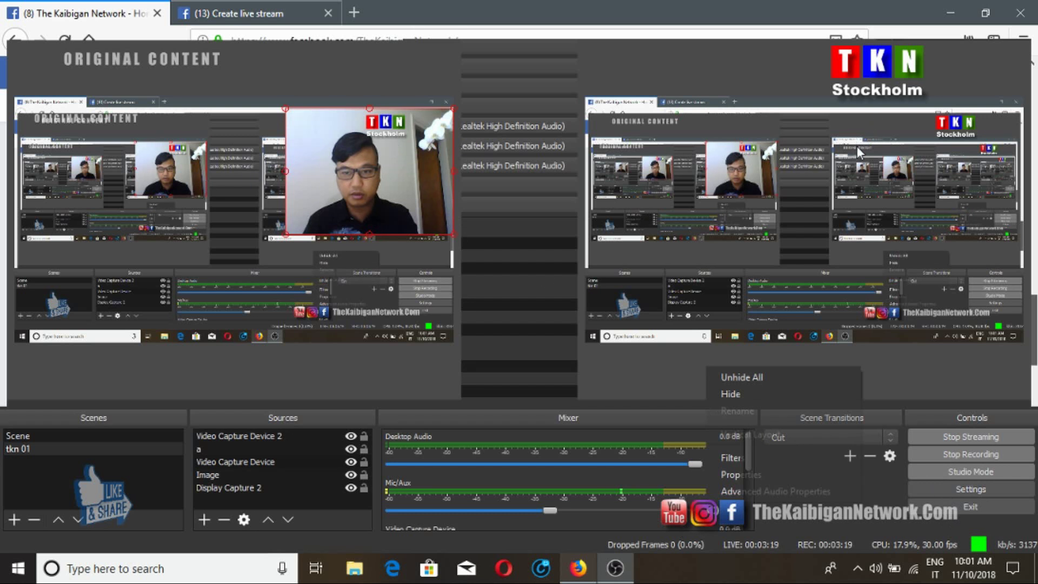
{"action": "left_click", "coordinate": [871, 148]}
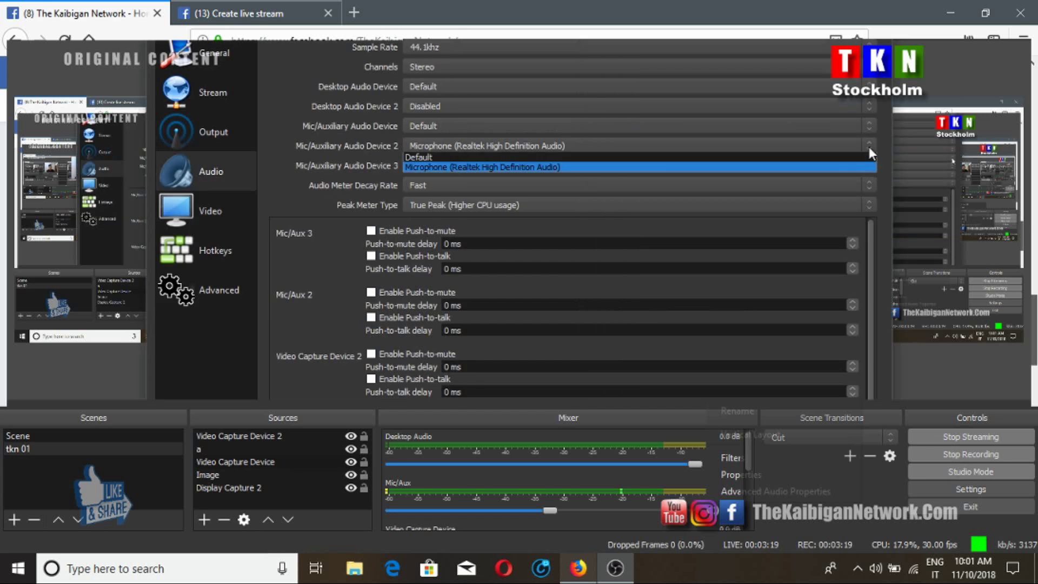
{"action": "left_click", "coordinate": [832, 171]}
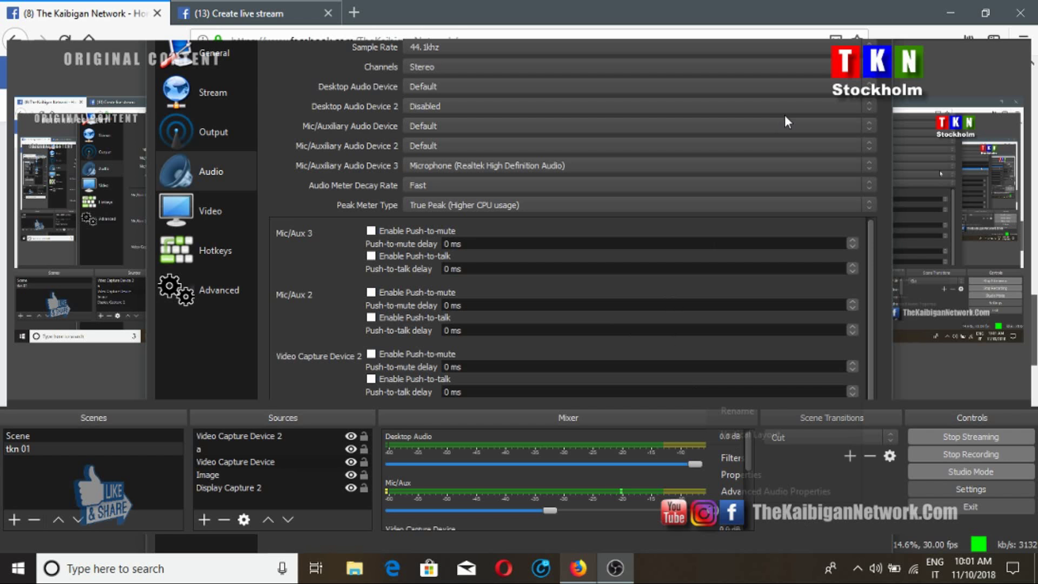
{"action": "key", "text": "Up"}
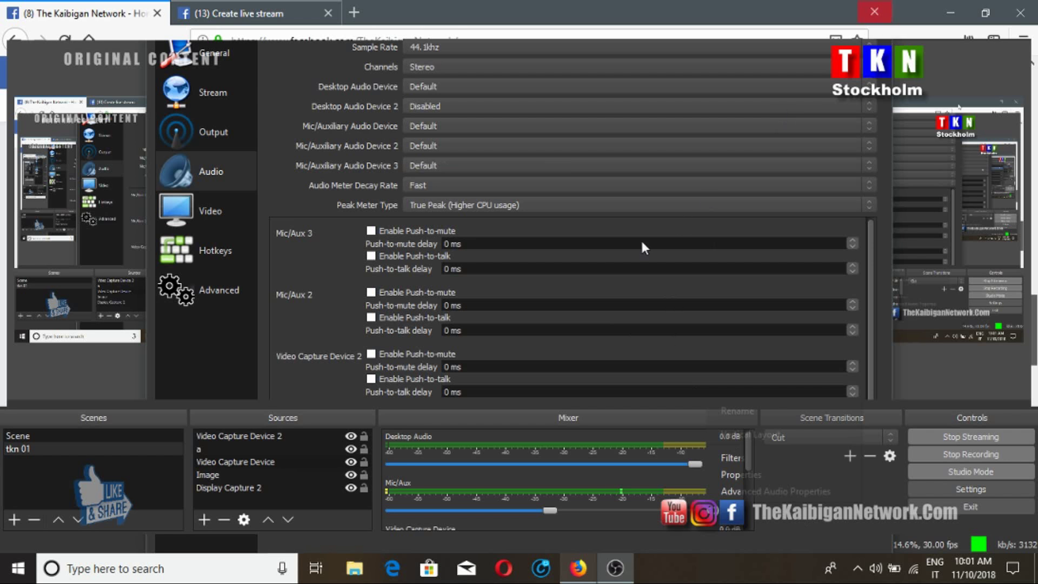
{"action": "left_click", "coordinate": [874, 12]}
Set audio monitoring to Monitor and Output for Desktop Audio, Mic/Aux and Mic/Aux 2, and choose a monitoring mode for Video Capture Device.
{"action": "left_click", "coordinate": [495, 325]}
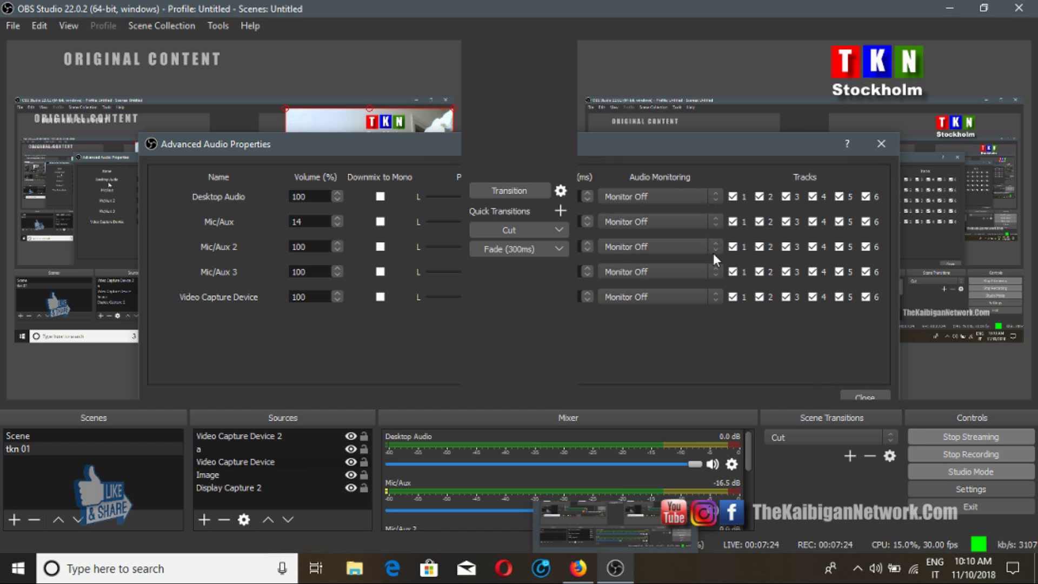
{"action": "left_click", "coordinate": [716, 297]}
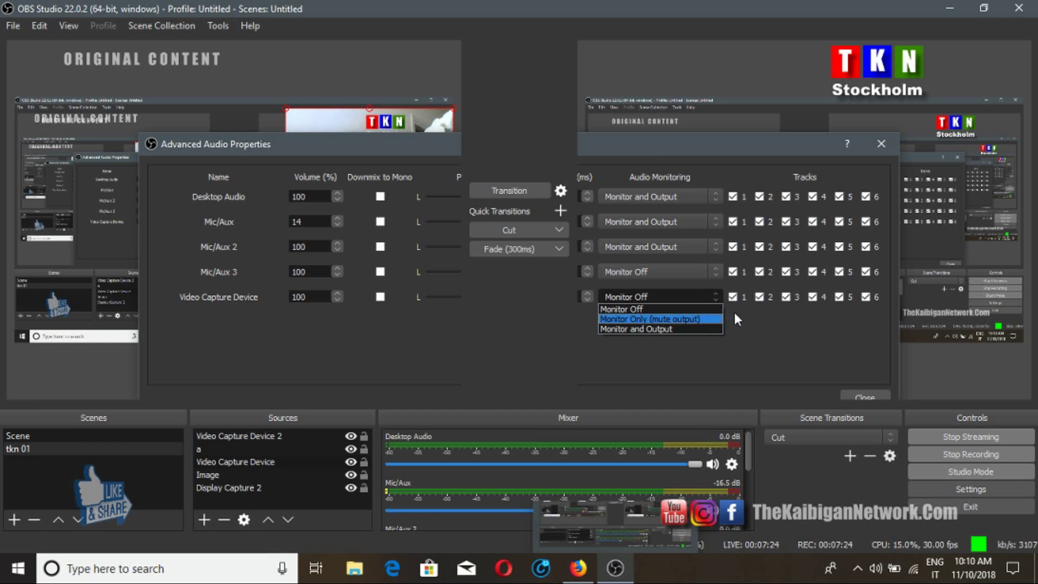
{"action": "key", "text": "Return"}
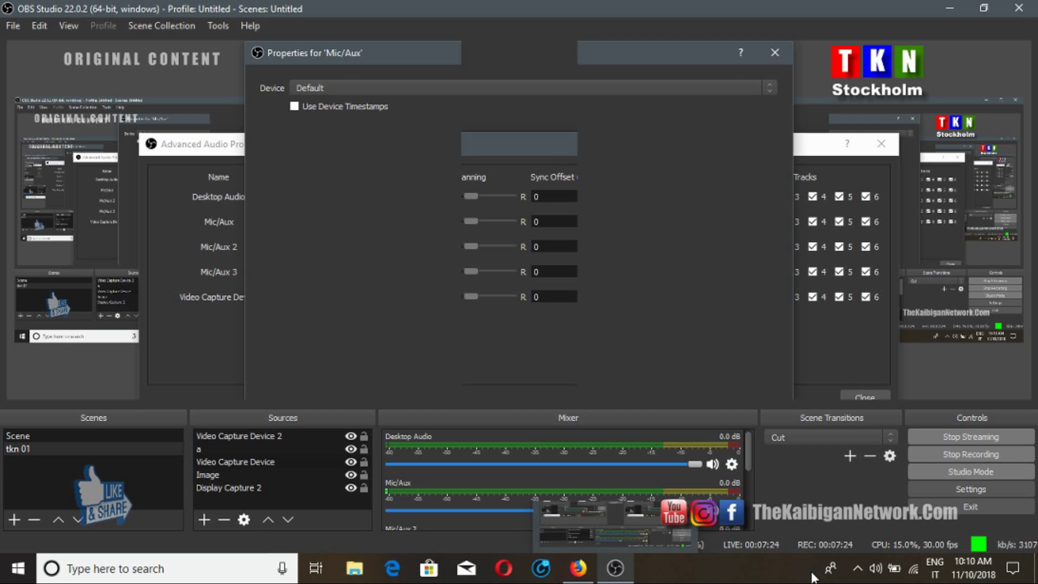
Start recording and start streaming the tkn 01 scene.
{"action": "left_click", "coordinate": [948, 454]}
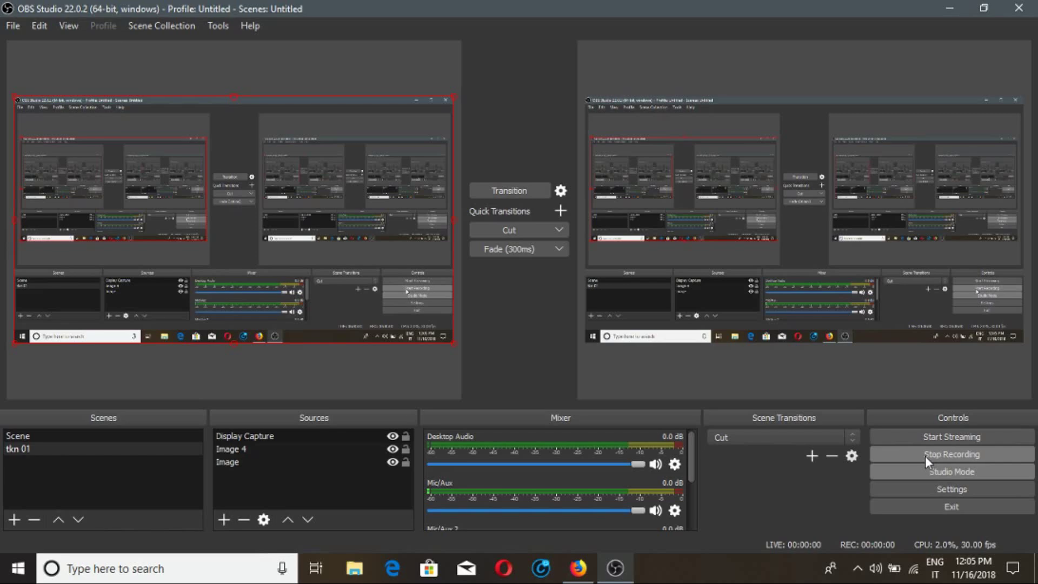
{"action": "left_click", "coordinate": [919, 435]}
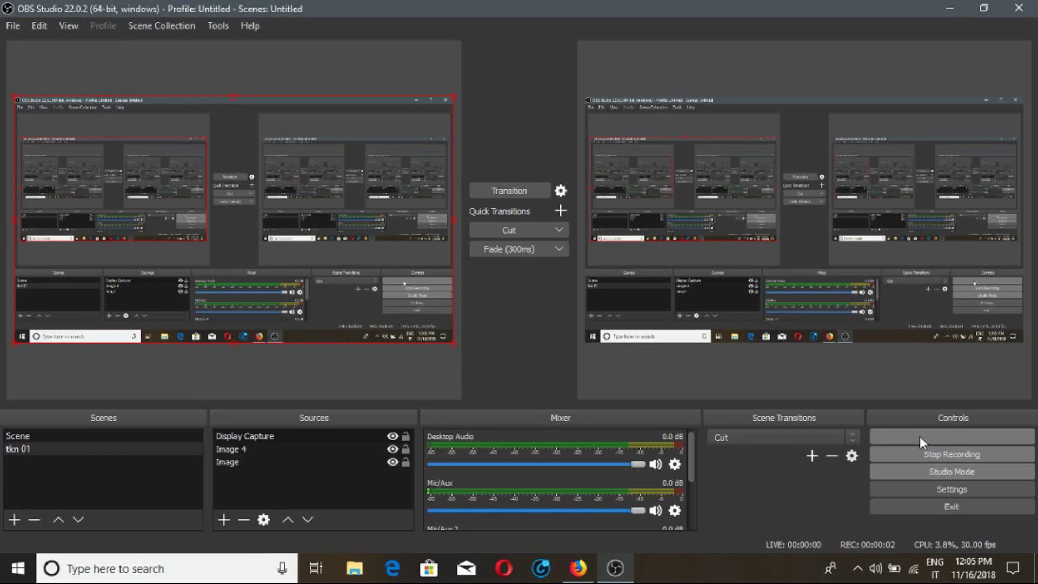
Add a Video Capture Device source to the tkn 01 scene using the ASUS USB2.0 WebCam with default settings.
{"action": "left_click", "coordinate": [224, 519]}
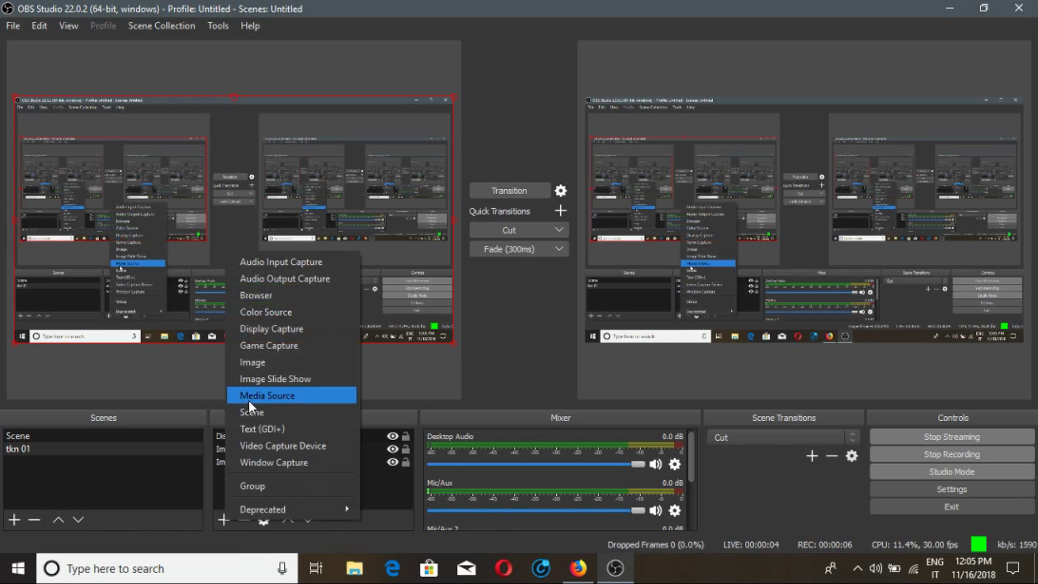
{"action": "left_click", "coordinate": [263, 446]}
{"action": "left_click", "coordinate": [560, 386]}
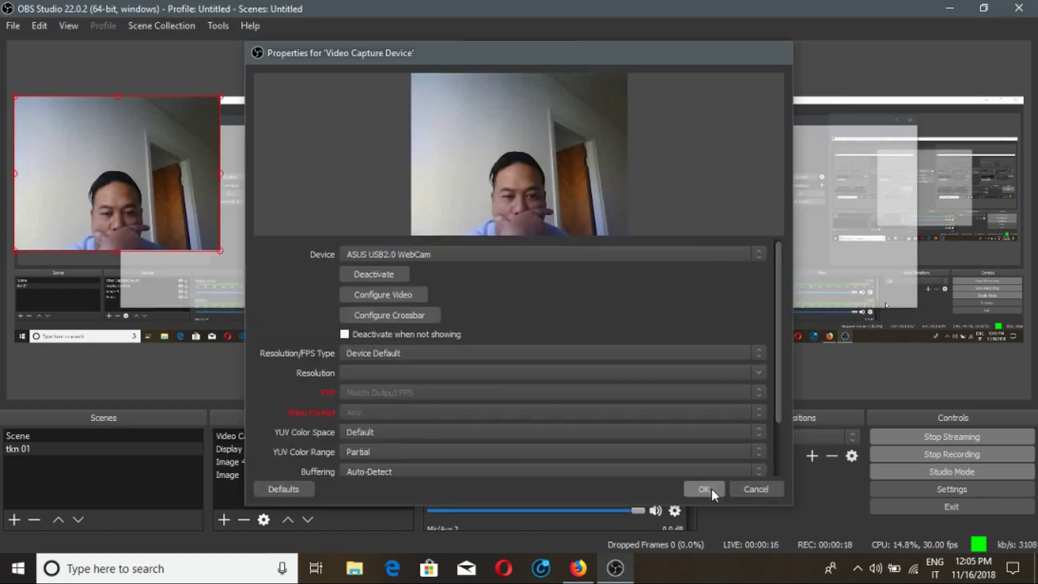
{"action": "left_click", "coordinate": [711, 488]}
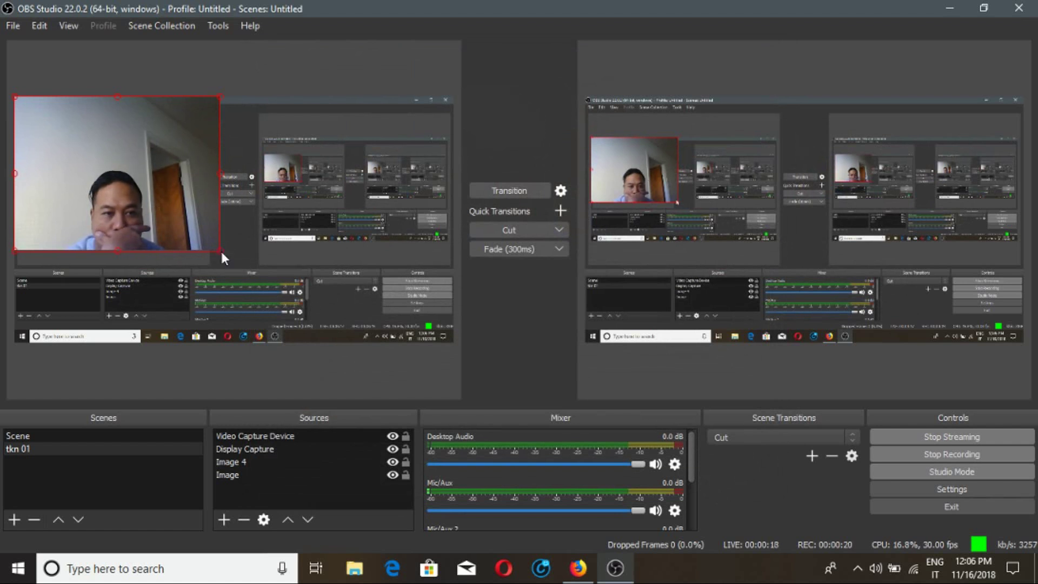
Shrink the webcam image, place it in the preview's upper-right area, and send the scene to the program output with a Cut transition.
{"action": "left_click_drag", "start_coordinate": [217, 245], "coordinate": [388, 171]}
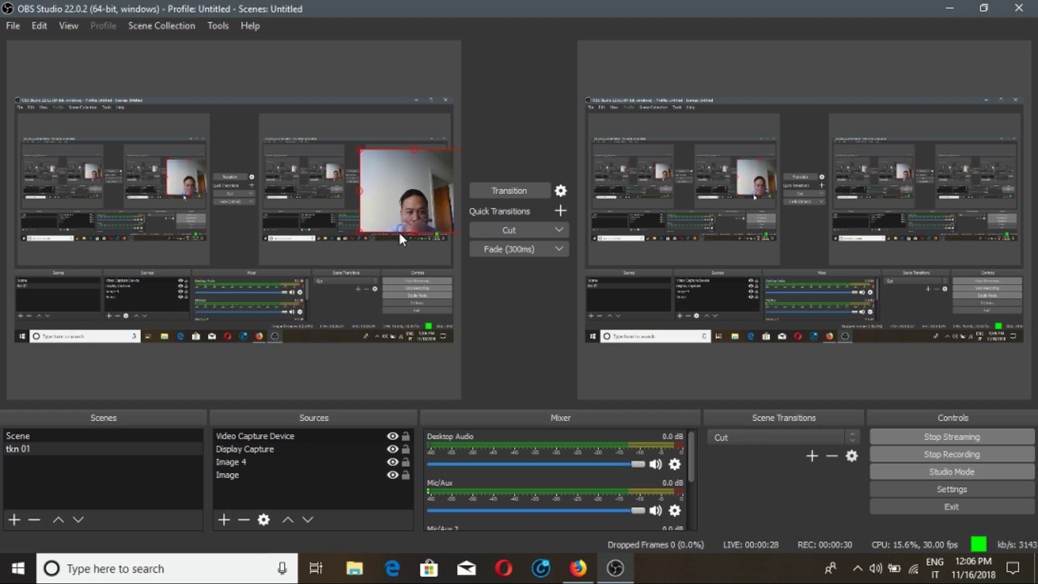
{"action": "left_click_drag", "start_coordinate": [399, 232], "coordinate": [363, 177]}
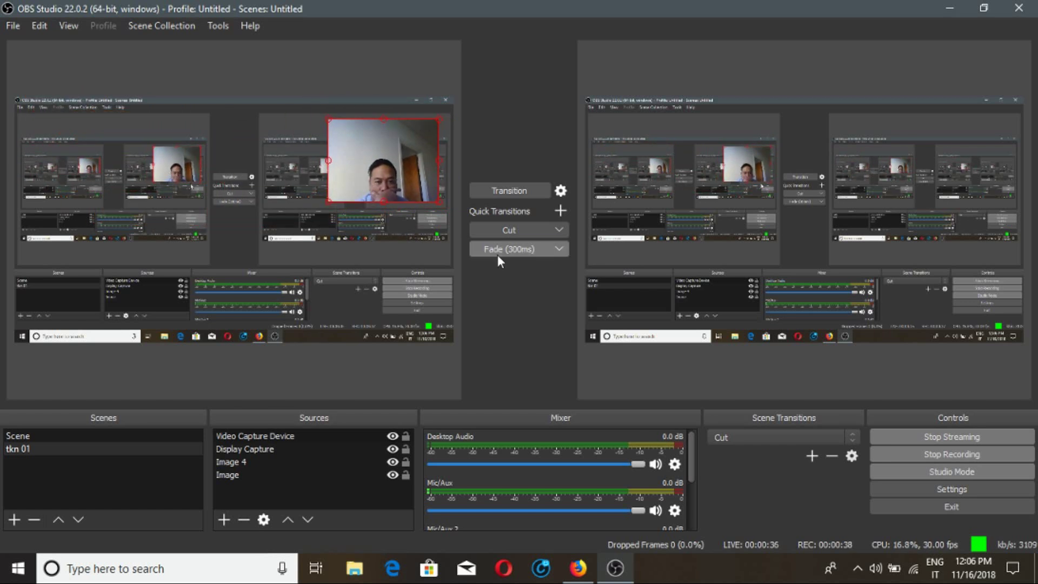
{"action": "left_click", "coordinate": [501, 228]}
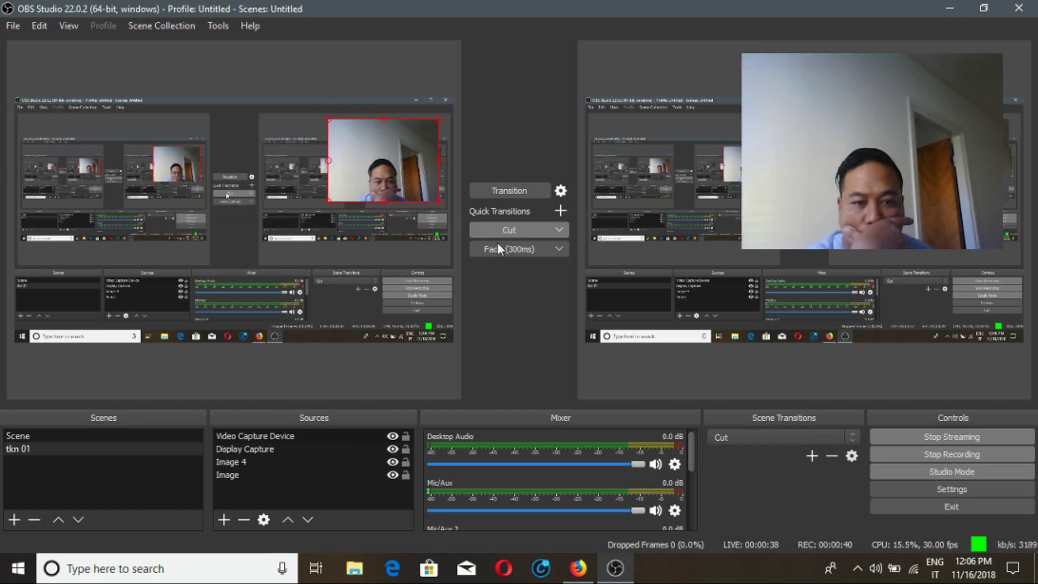
Move the Image 4 overlay source to the top of the source order.
{"action": "left_click", "coordinate": [253, 463]}
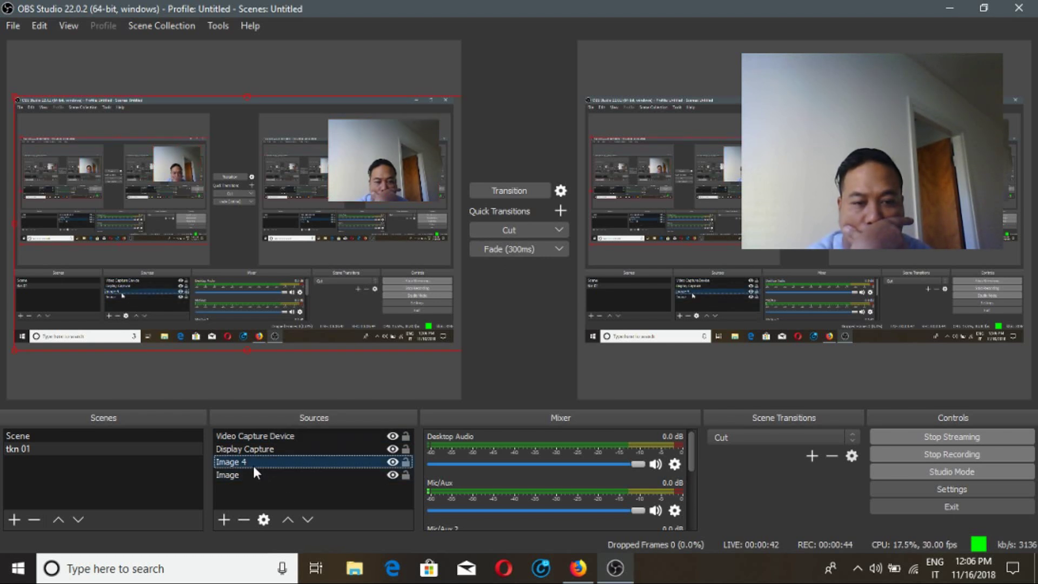
{"action": "right_click", "coordinate": [254, 474]}
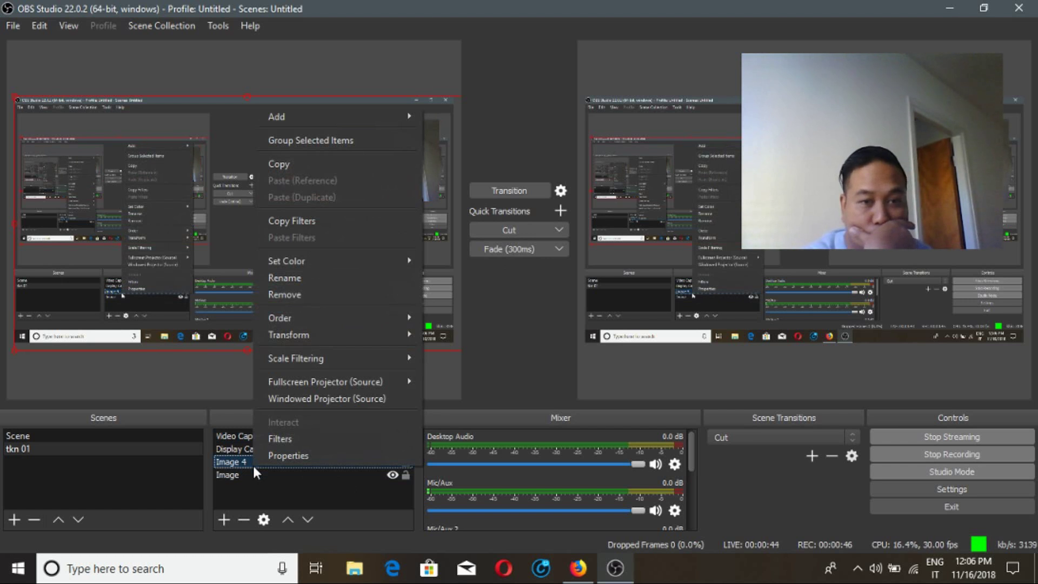
{"action": "mouse_move", "coordinate": [397, 322]}
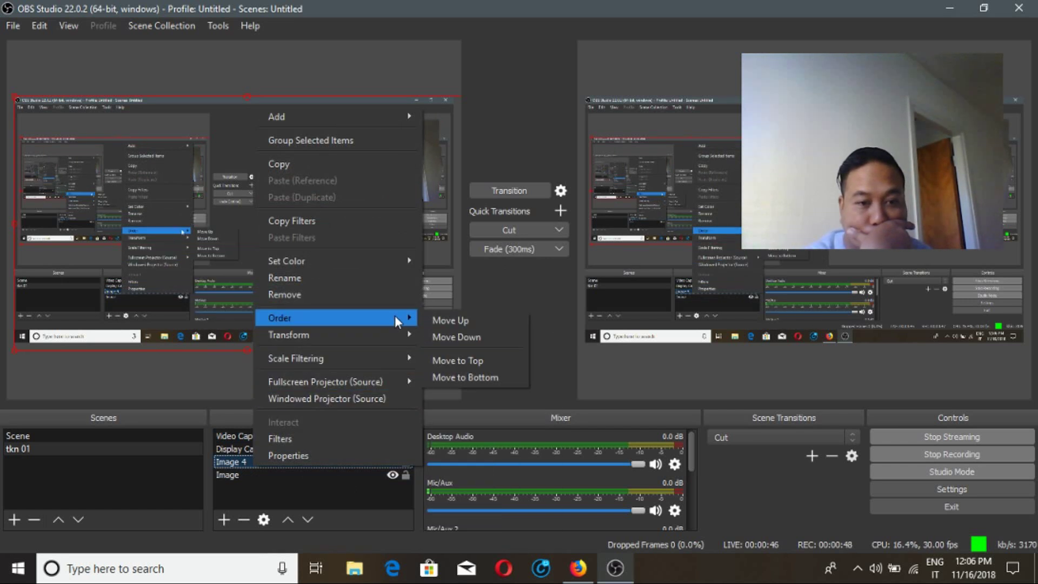
{"action": "left_click", "coordinate": [440, 362]}
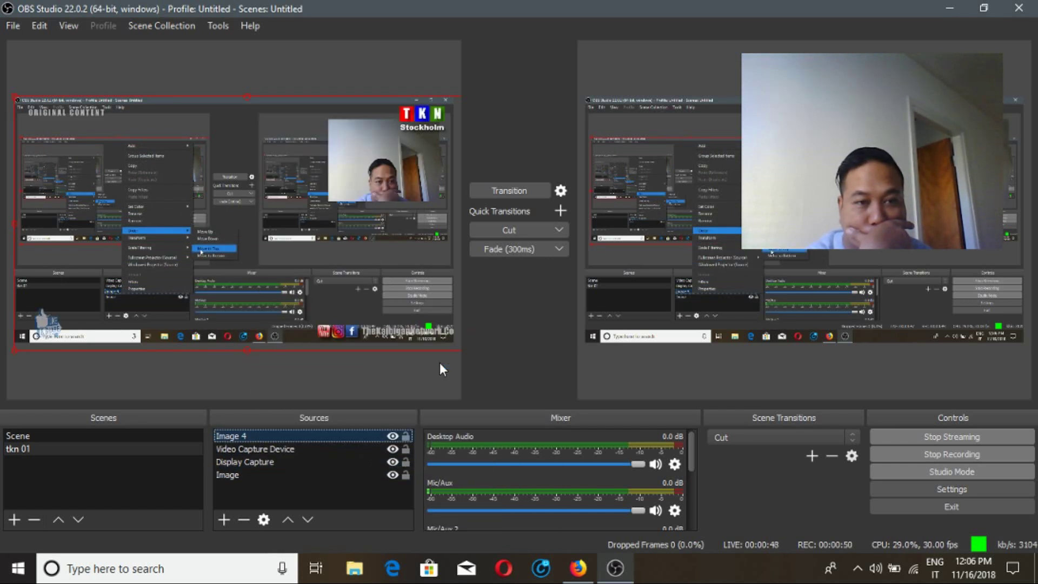
{"action": "left_click", "coordinate": [297, 448]}
{"action": "left_click", "coordinate": [297, 436]}
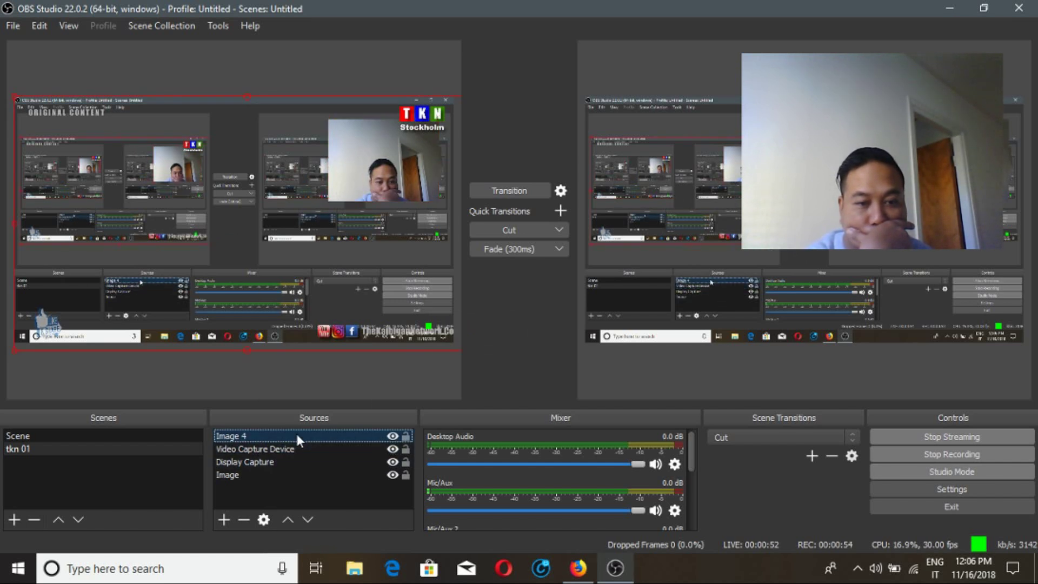
{"action": "right_click", "coordinate": [296, 436]}
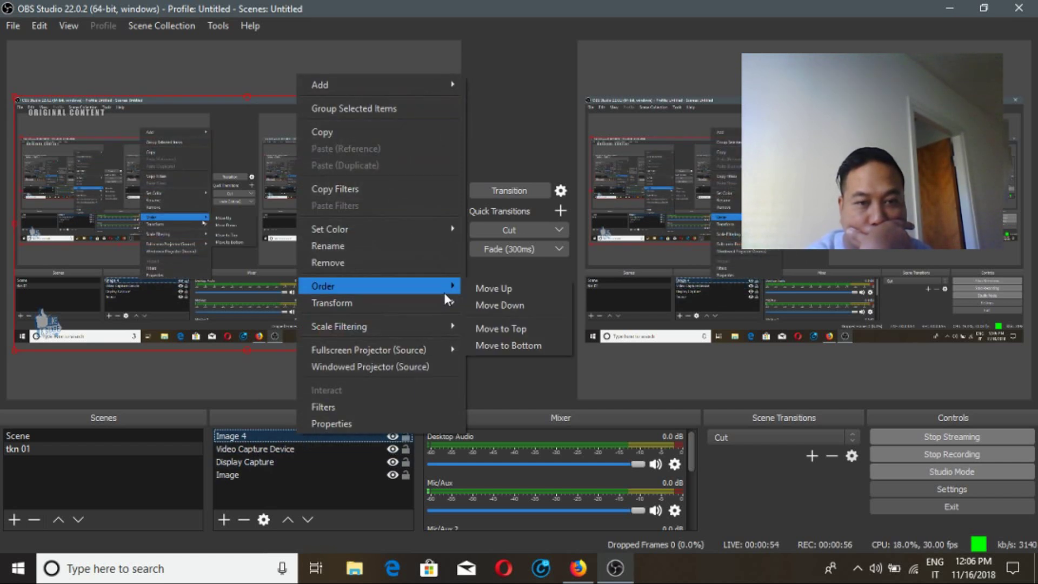
{"action": "mouse_move", "coordinate": [451, 290]}
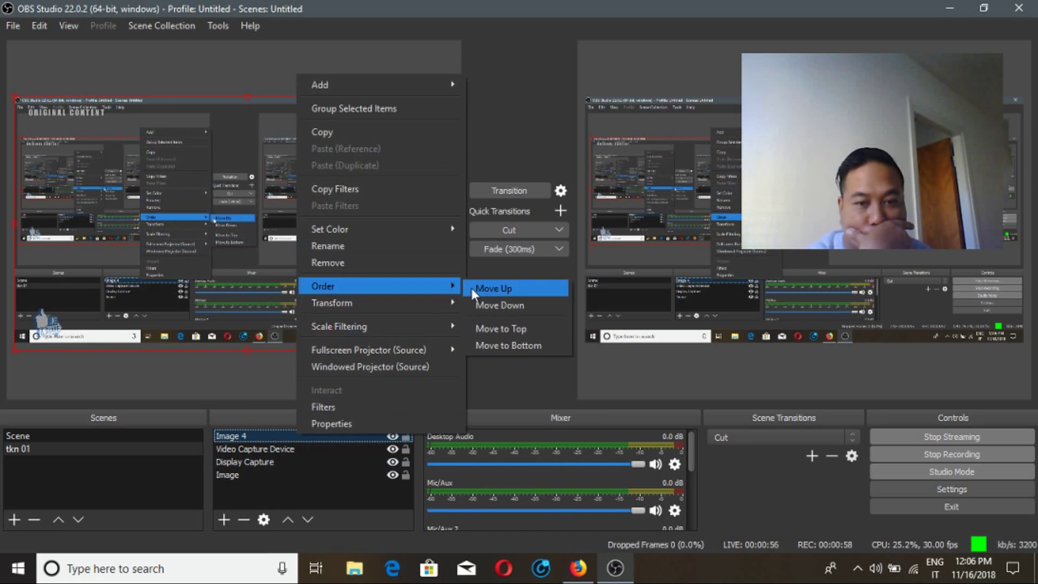
{"action": "left_click", "coordinate": [484, 327]}
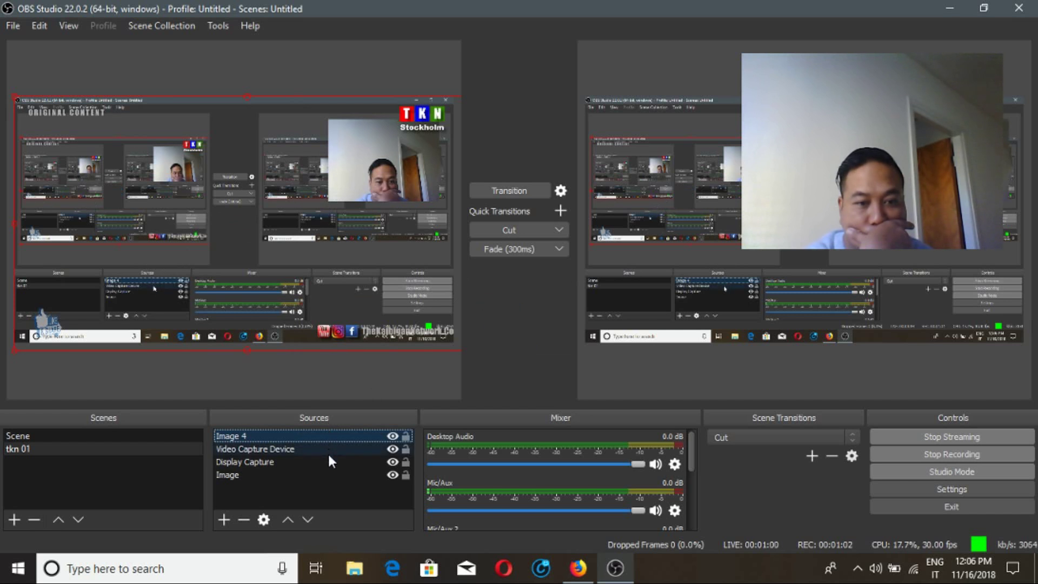
Move the Image source with the business logo to the top of the source order, above Image 4.
{"action": "left_click", "coordinate": [331, 475]}
{"action": "right_click", "coordinate": [330, 475]}
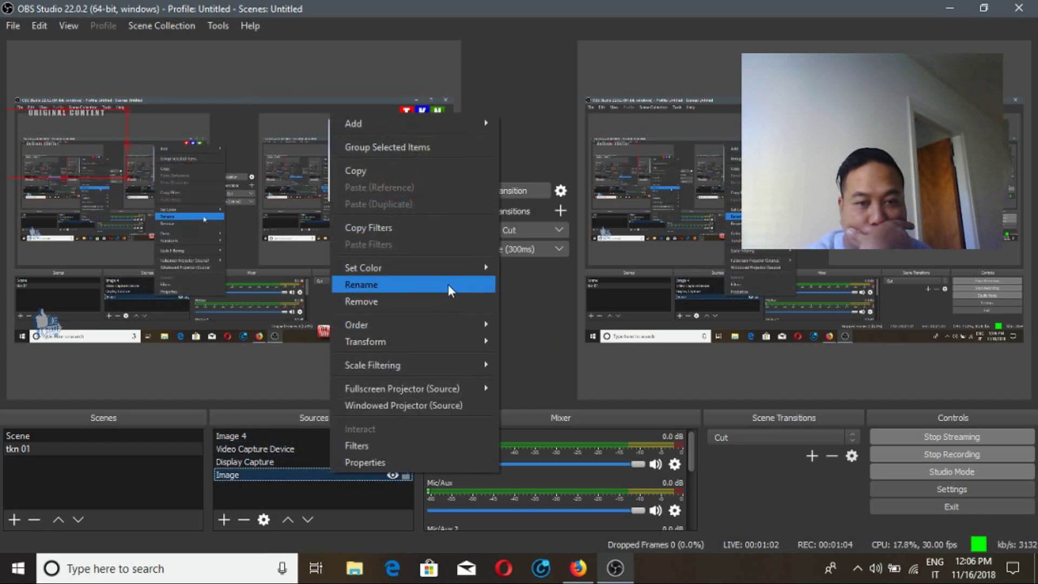
{"action": "mouse_move", "coordinate": [486, 324]}
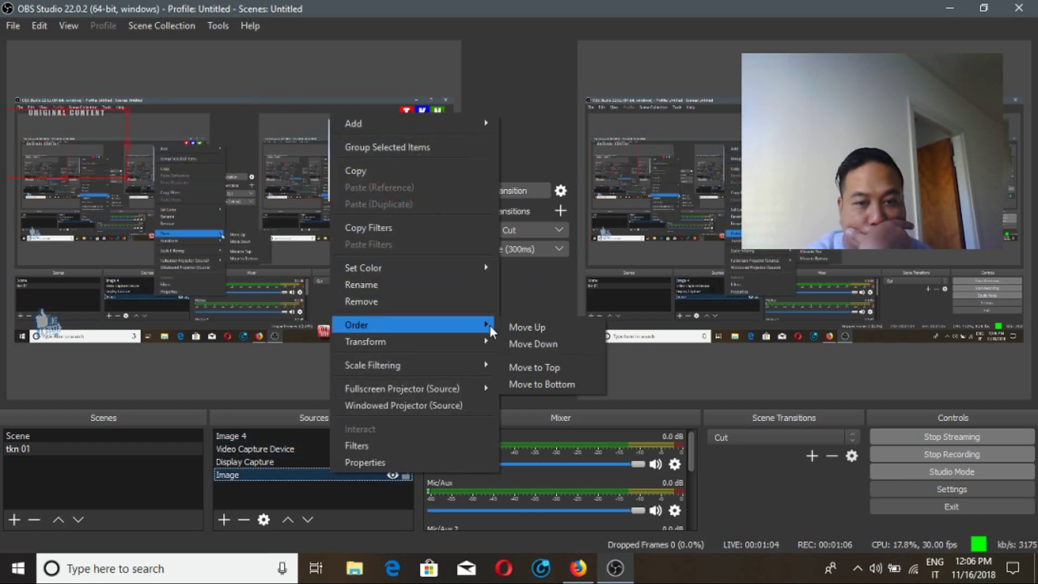
{"action": "left_click", "coordinate": [524, 368]}
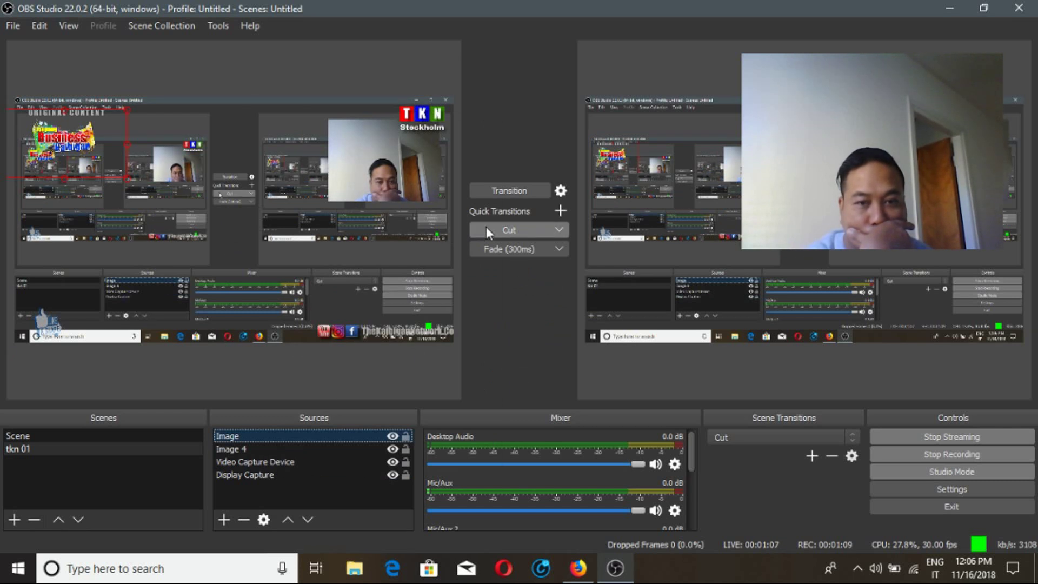
Send the logo overlays to the program output with a Cut transition and resize the full-frame overlay to fit within the canvas.
{"action": "left_click", "coordinate": [487, 226]}
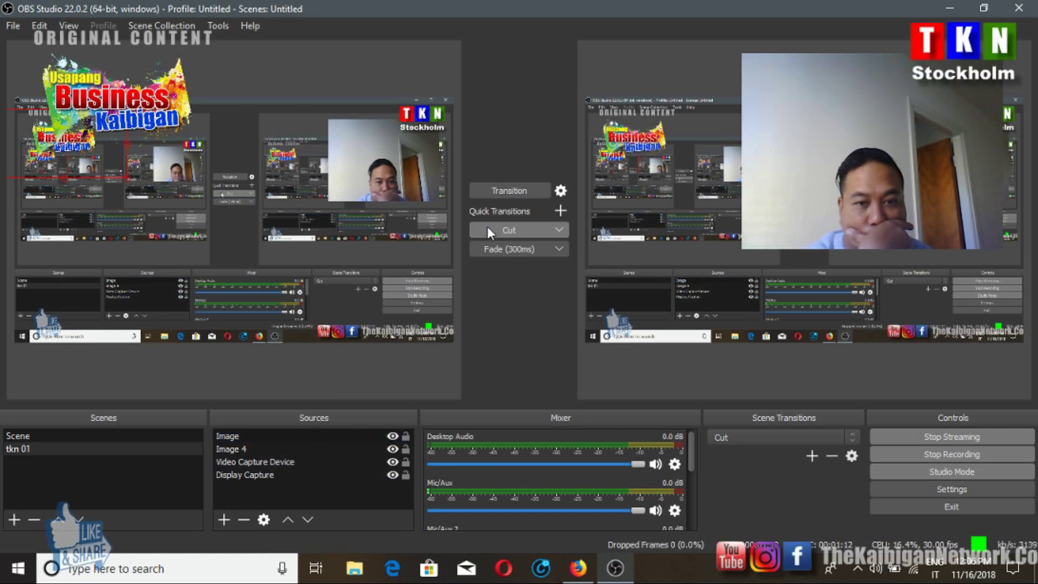
{"action": "left_click", "coordinate": [258, 244]}
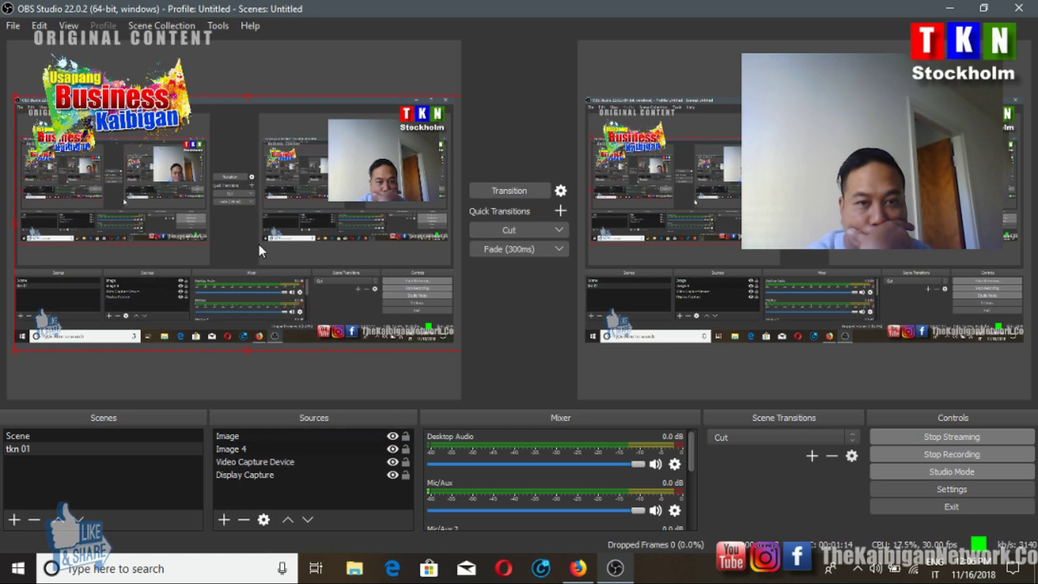
{"action": "left_click_drag", "start_coordinate": [20, 101], "coordinate": [34, 115]}
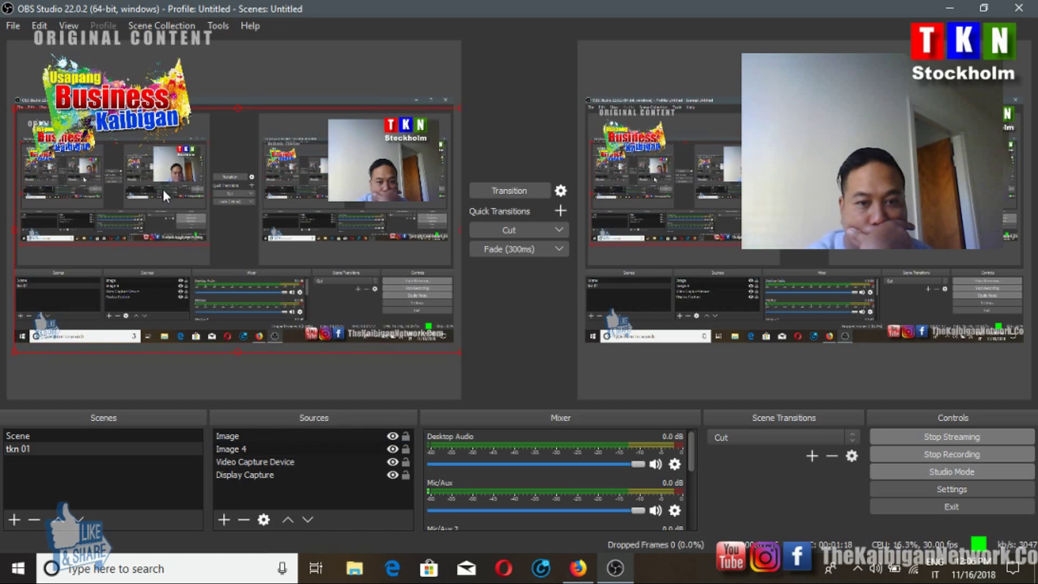
{"action": "key", "text": "ctrl+r"}
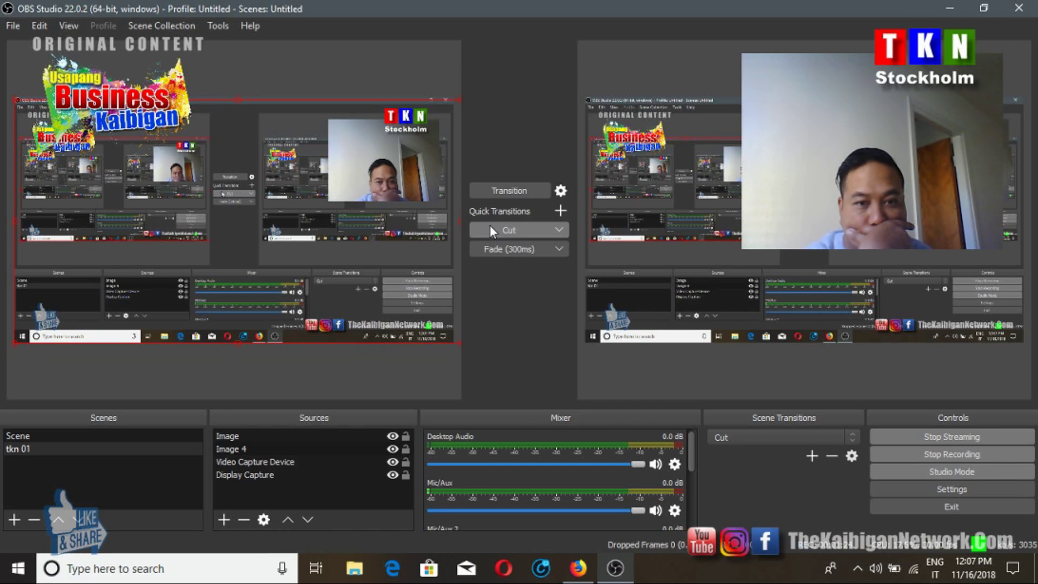
Switch to the Facebook Live setup in Firefox, enter "Kaibigan" as the post description, and check the preview's sound by unmuting and remuting it.
{"action": "left_click", "coordinate": [577, 568]}
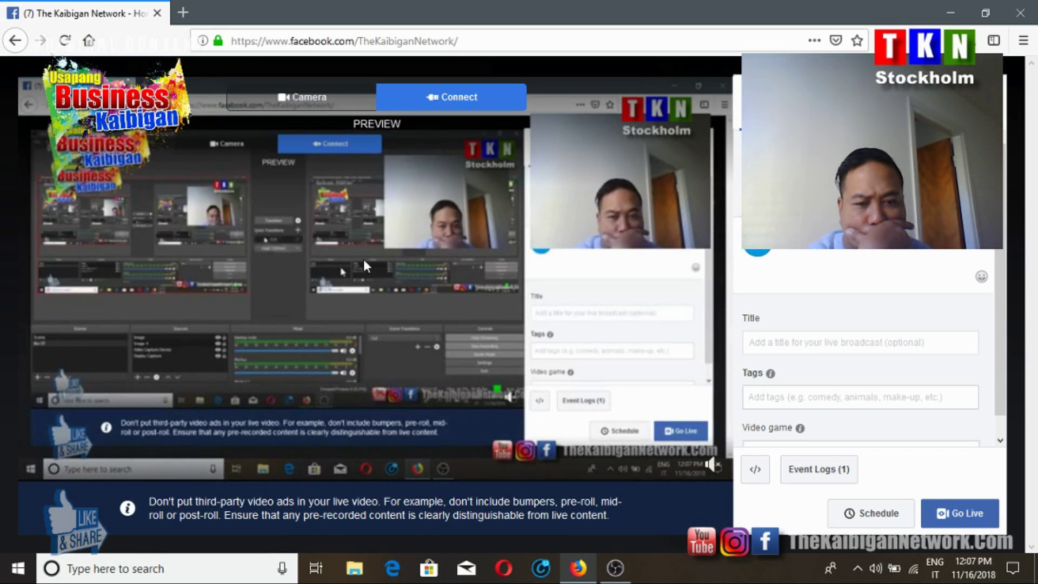
{"action": "left_click", "coordinate": [713, 465]}
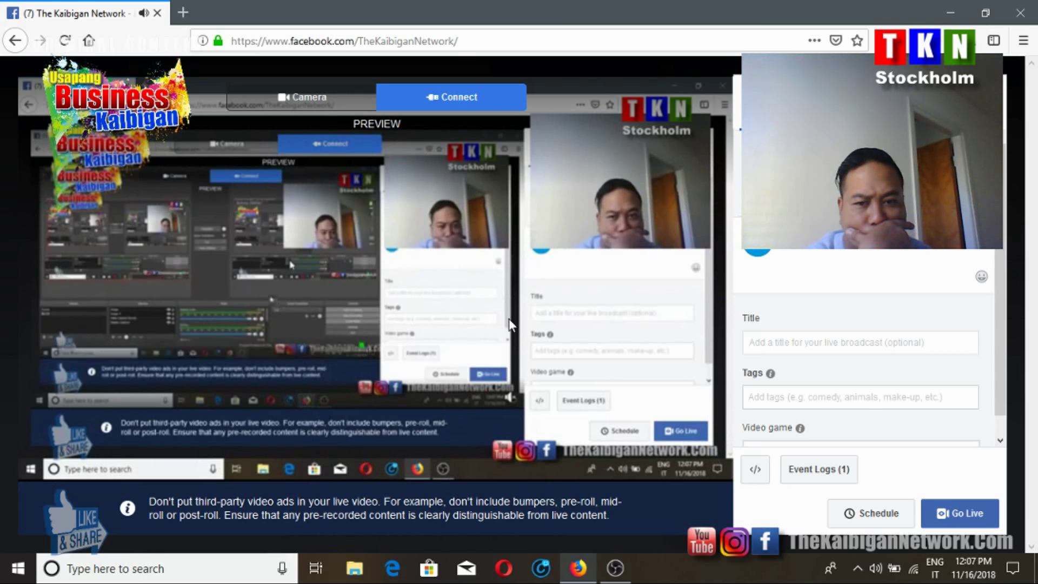
{"action": "mouse_move", "coordinate": [696, 463]}
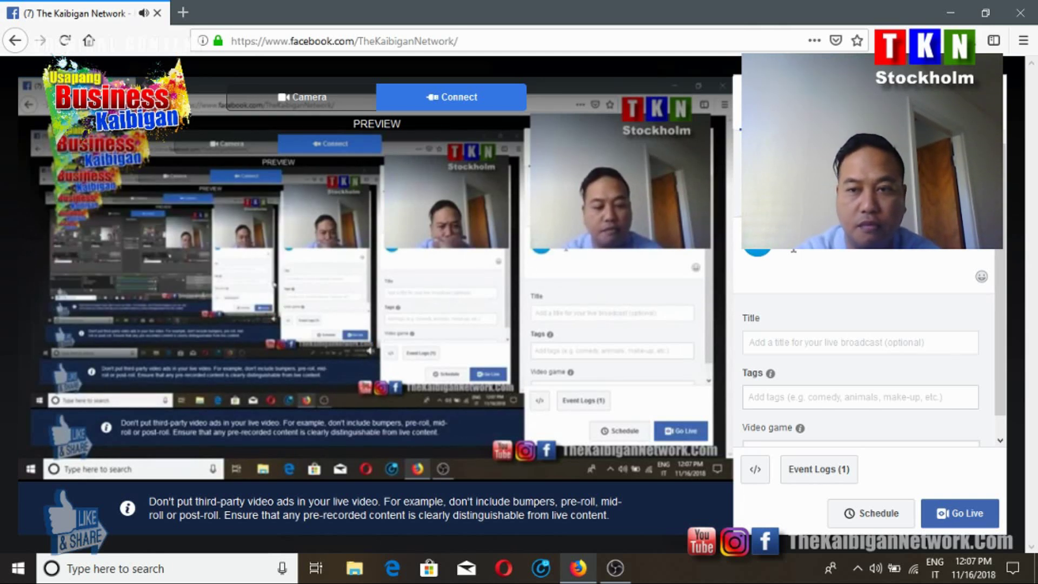
{"action": "type", "text": "gan"}
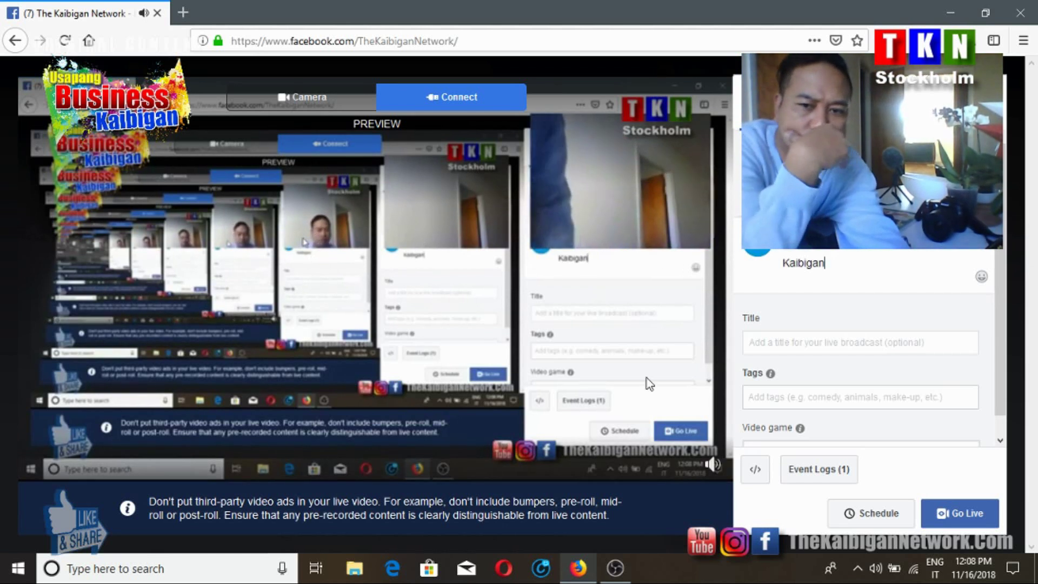
{"action": "left_click", "coordinate": [713, 465]}
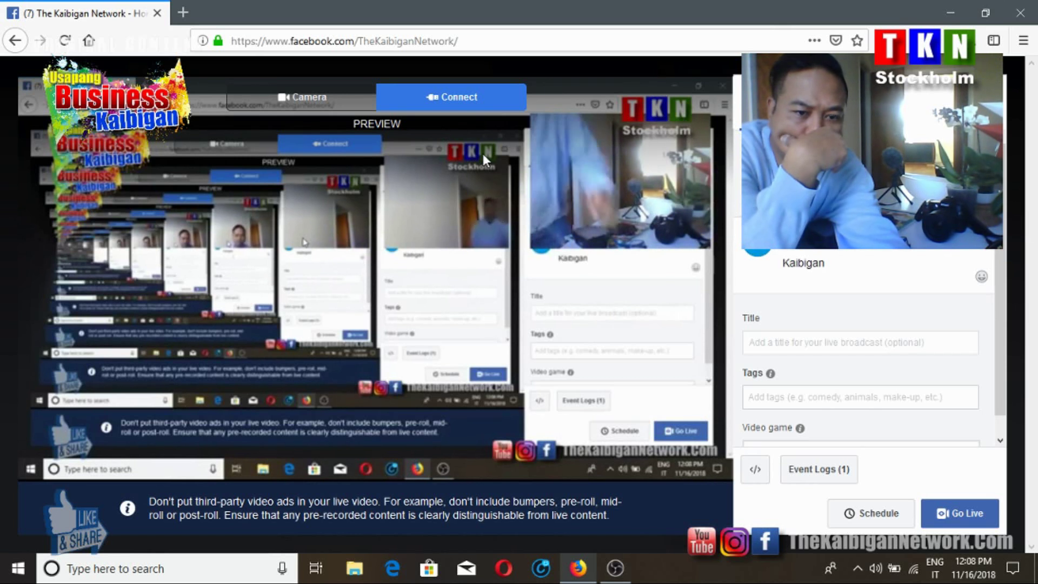
Switch back to OBS Studio and remove the Display Capture source from the tkn 01 scene.
{"action": "mouse_move", "coordinate": [576, 578]}
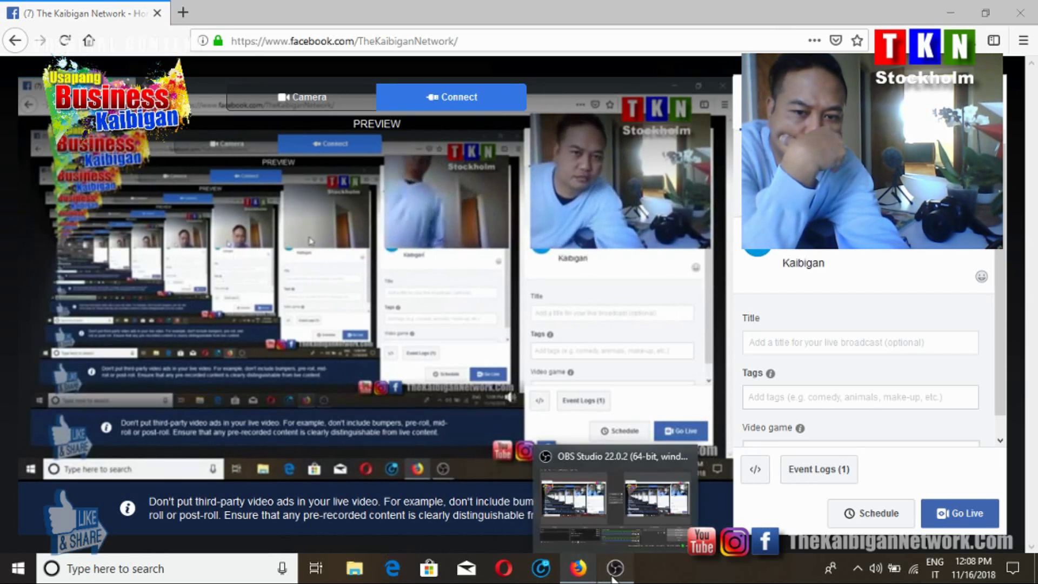
{"action": "left_click", "coordinate": [614, 576]}
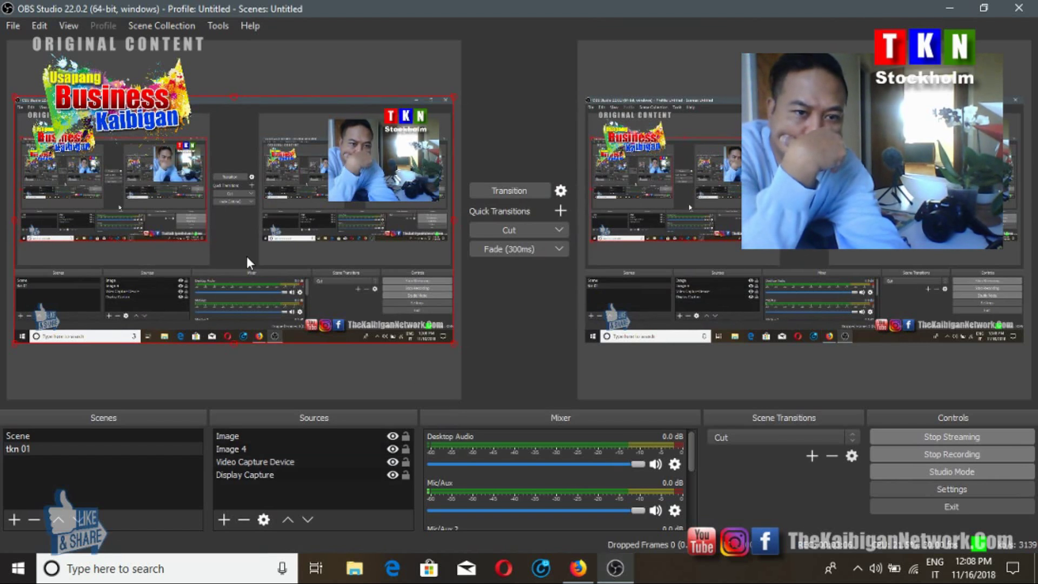
{"action": "left_click", "coordinate": [249, 475]}
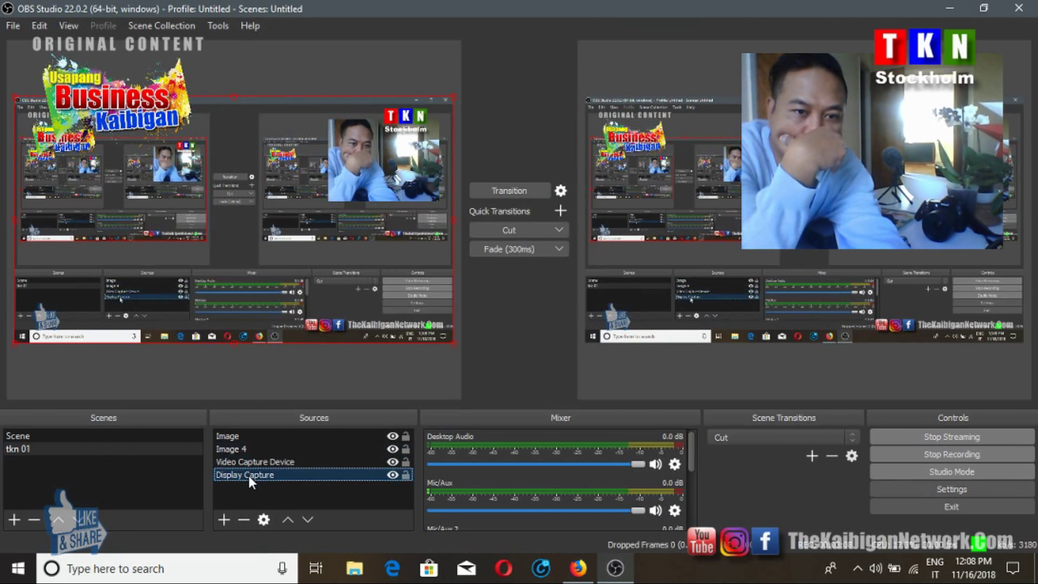
{"action": "right_click", "coordinate": [247, 473]}
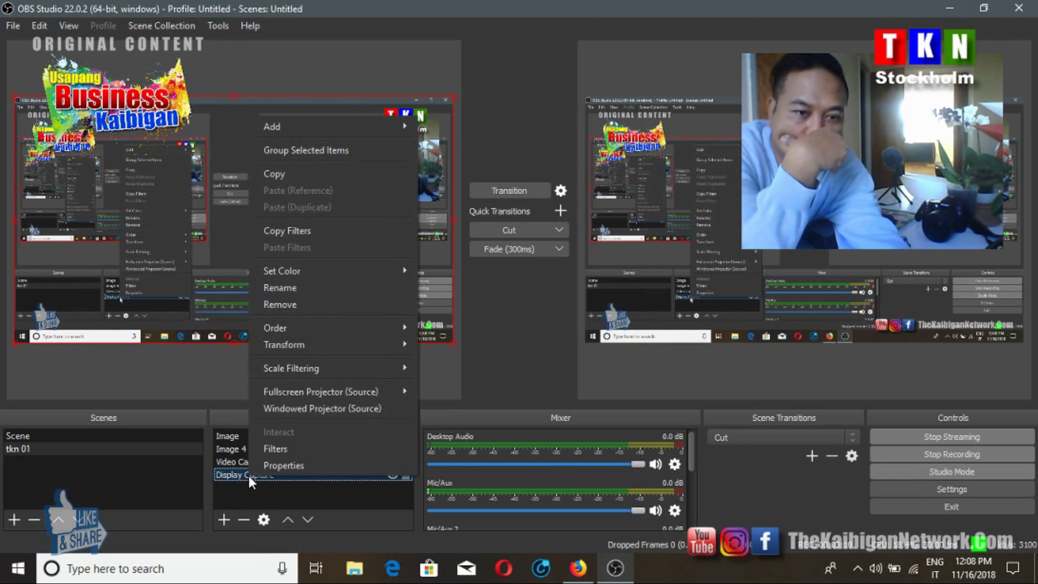
{"action": "key", "text": "Escape"}
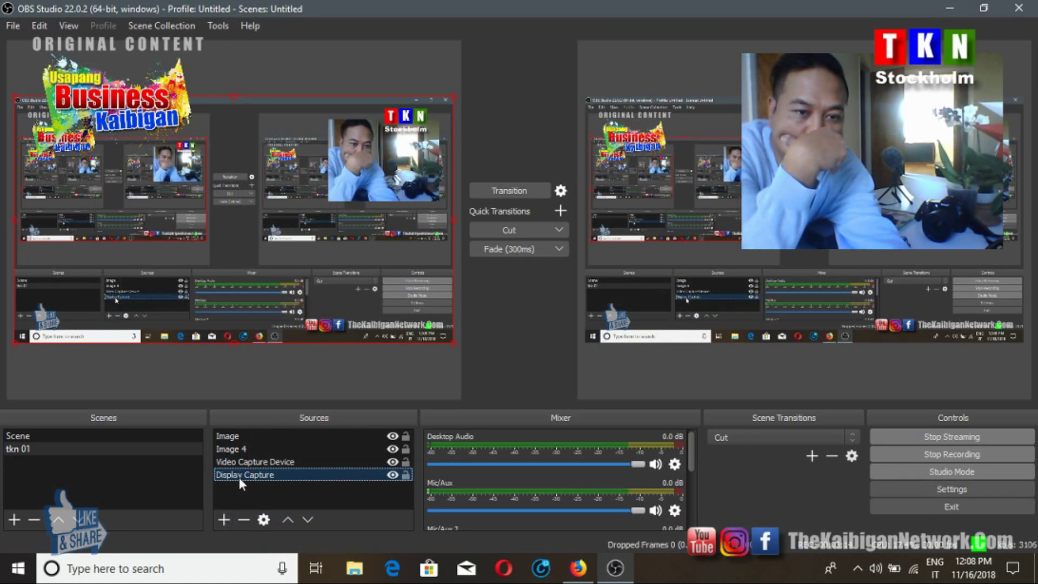
{"action": "left_click", "coordinate": [241, 518]}
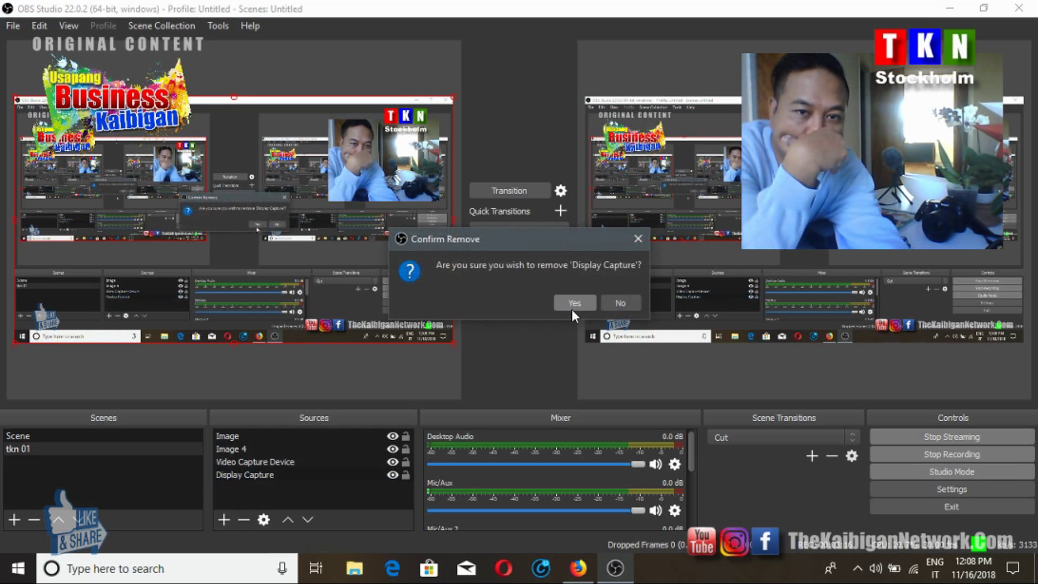
{"action": "left_click", "coordinate": [566, 305]}
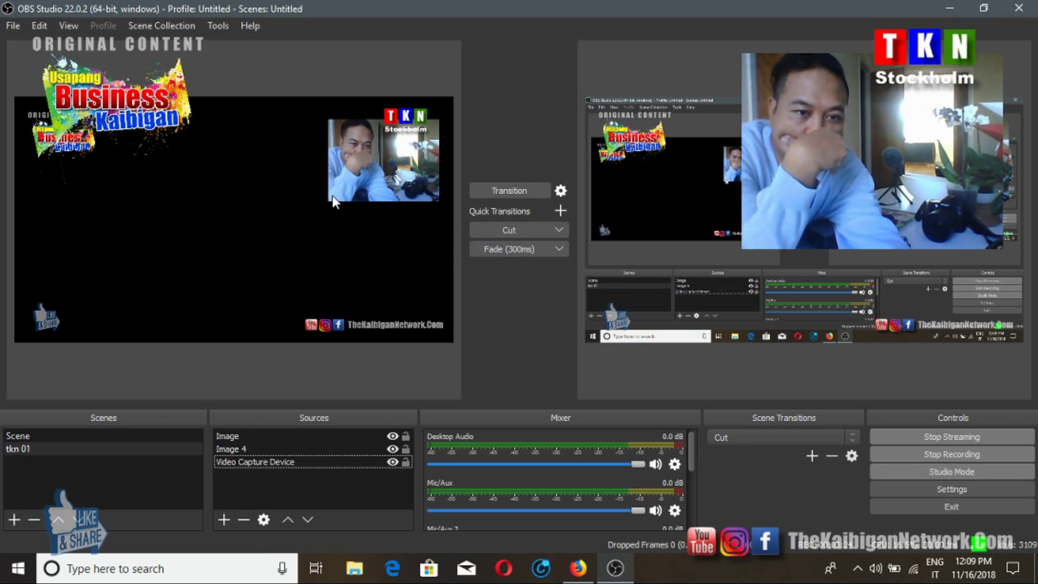
Add a new Display Capture source to the tkn 01 scene with the default name and settings.
{"action": "left_click", "coordinate": [223, 520]}
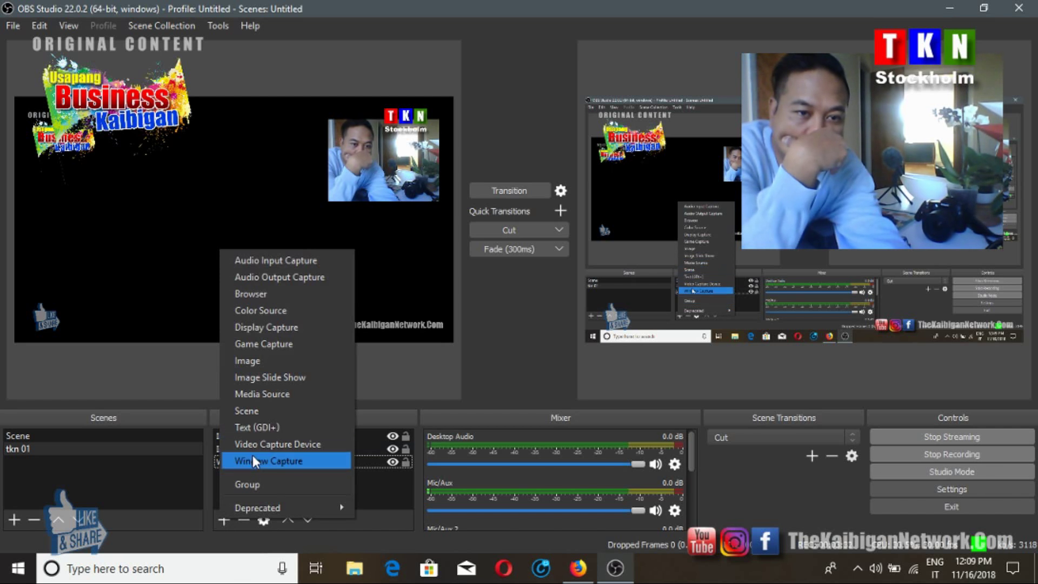
{"action": "left_click", "coordinate": [255, 330]}
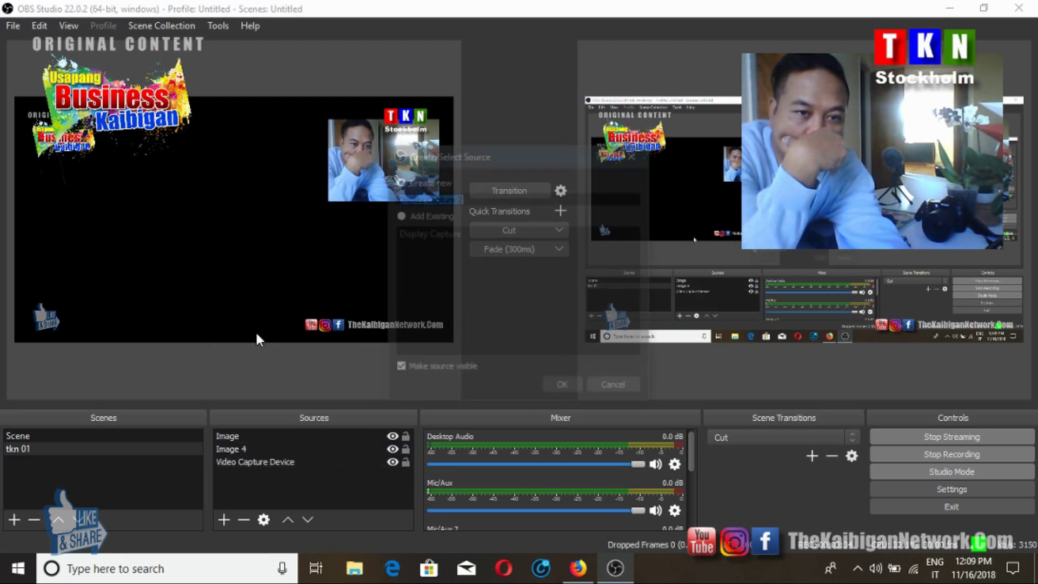
{"action": "left_click", "coordinate": [553, 381]}
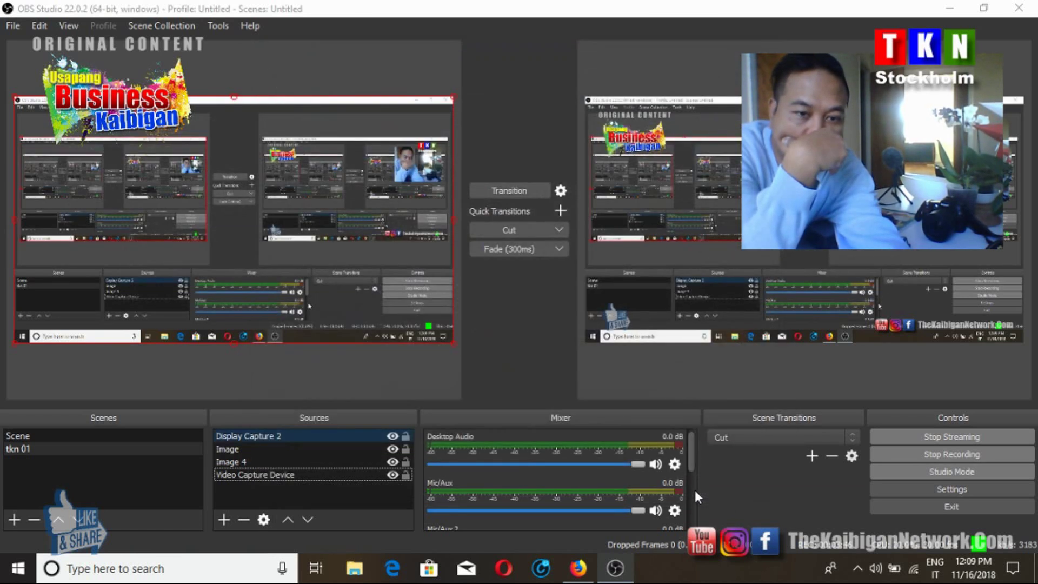
Switch to Firefox and open The Kaibigan Network's Facebook page in a new tab.
{"action": "left_click", "coordinate": [577, 572]}
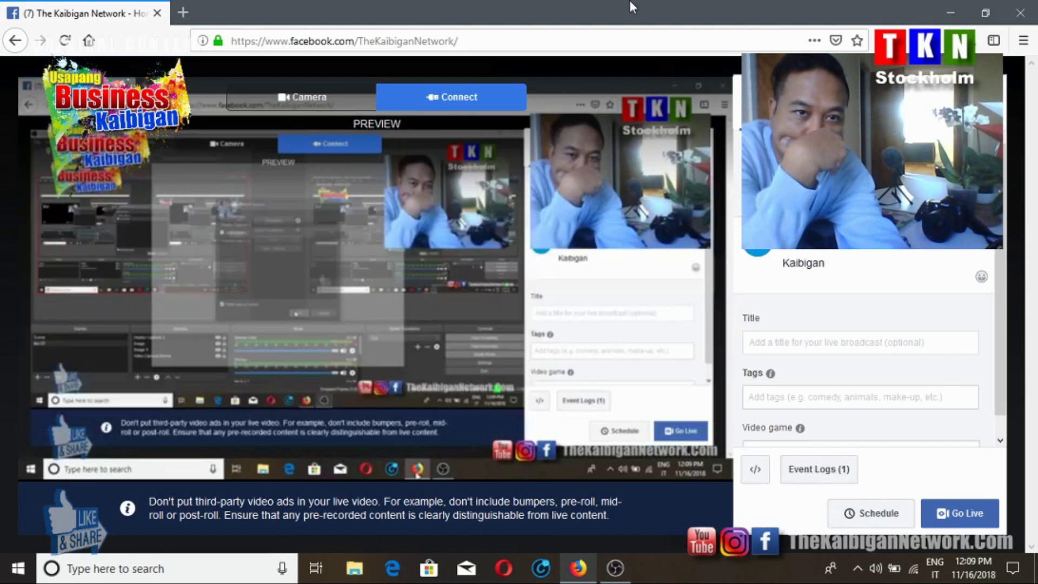
{"action": "left_click", "coordinate": [185, 10]}
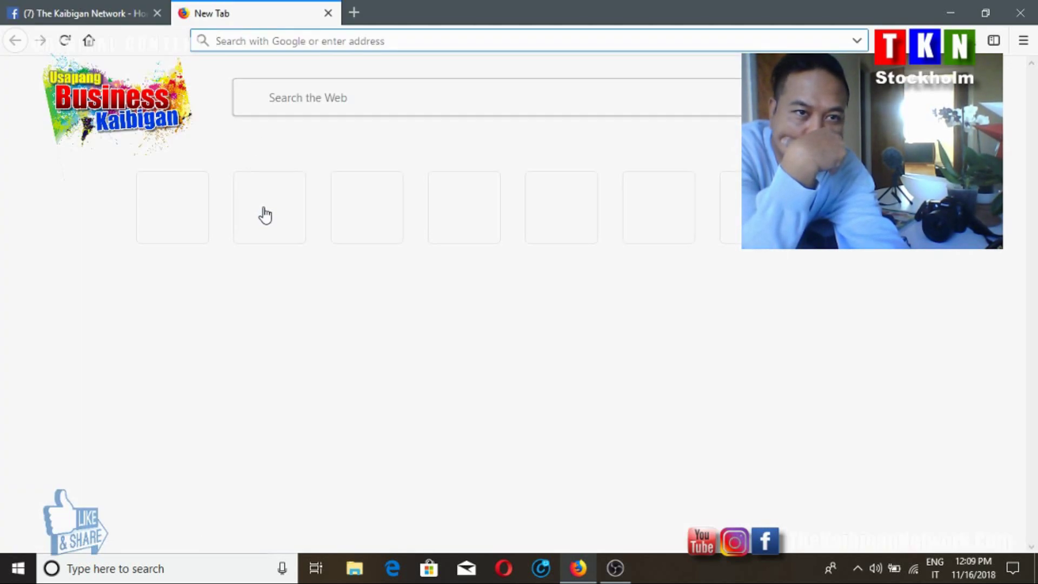
{"action": "left_click", "coordinate": [165, 221]}
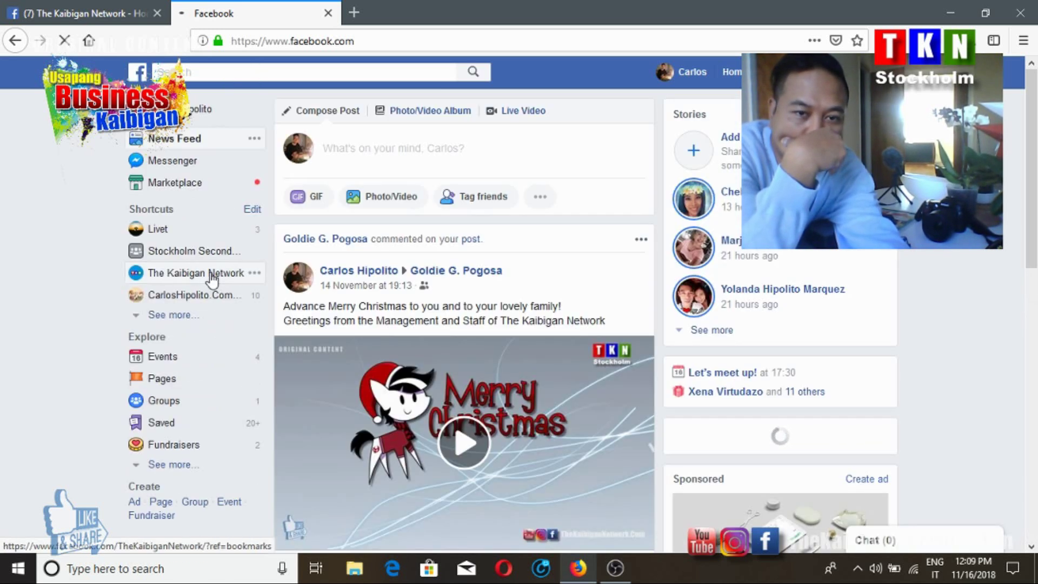
{"action": "left_click", "coordinate": [212, 276]}
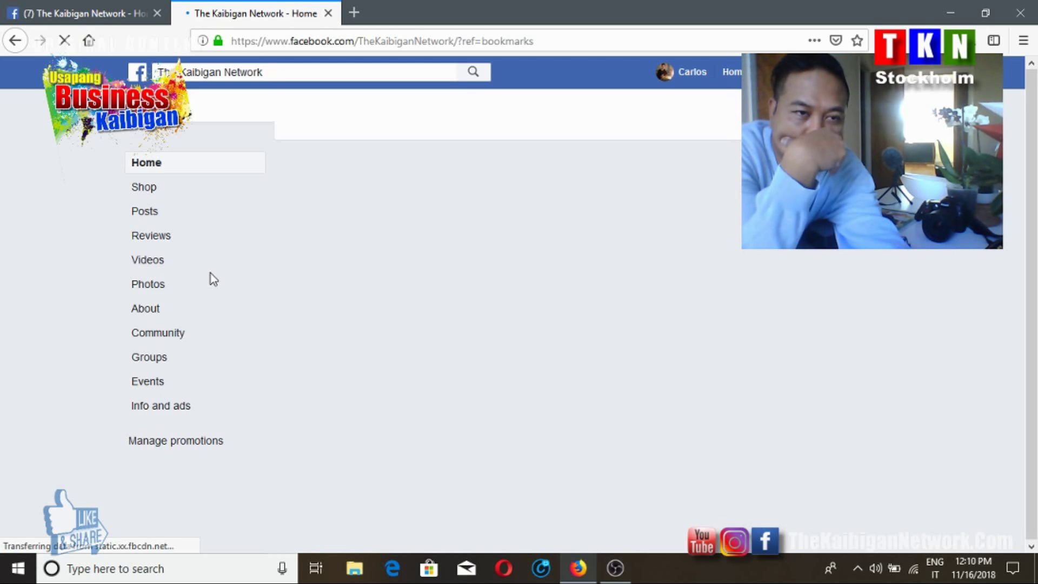
Look over the live setup preview and The Kaibigan Network's page, and return to OBS Studio.
{"action": "left_click", "coordinate": [68, 11]}
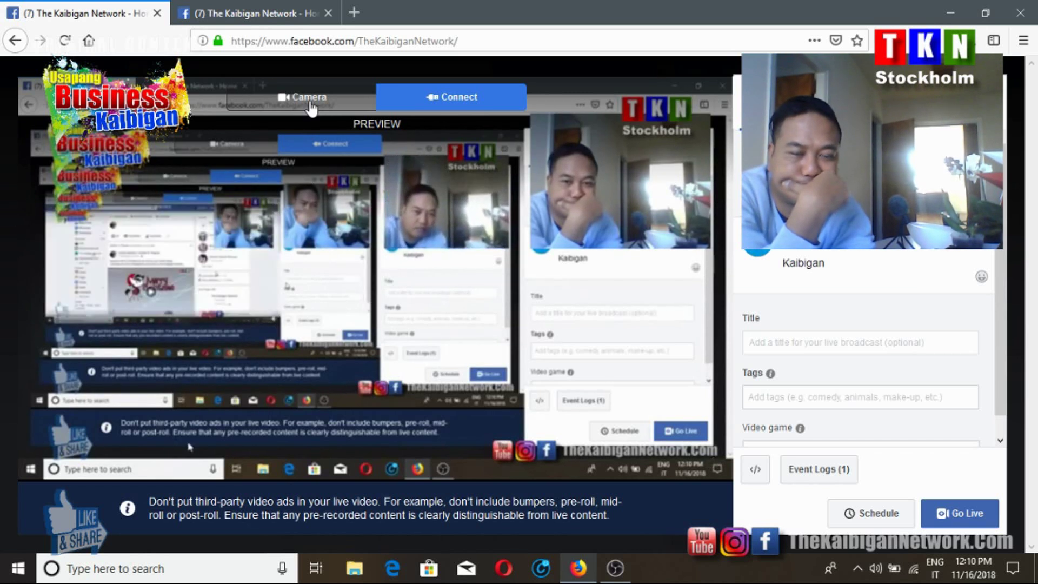
{"action": "left_click", "coordinate": [260, 13]}
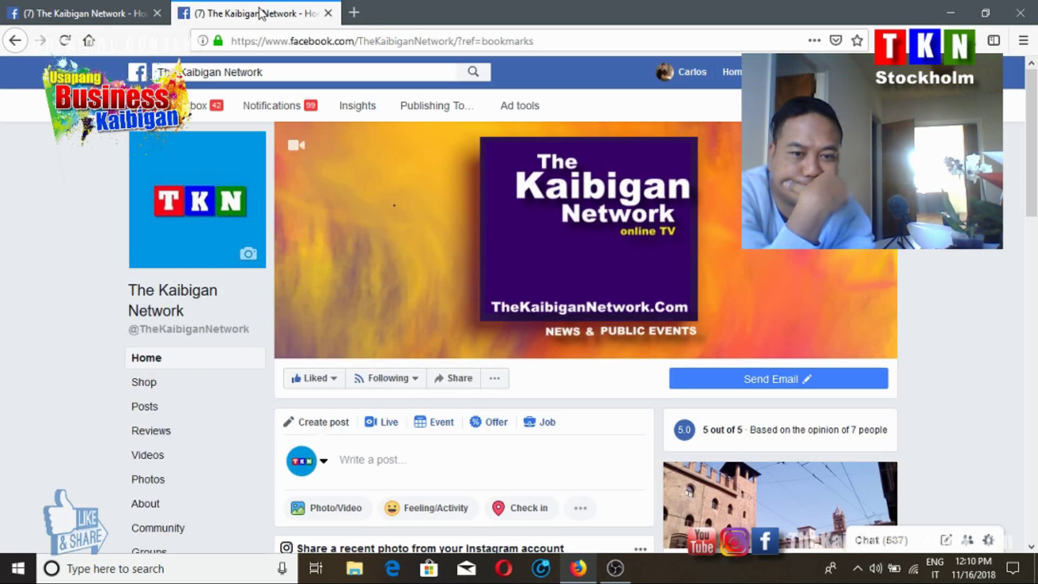
{"action": "scroll", "coordinate": [1030, 254], "scroll_direction": "down", "scroll_amount": 3}
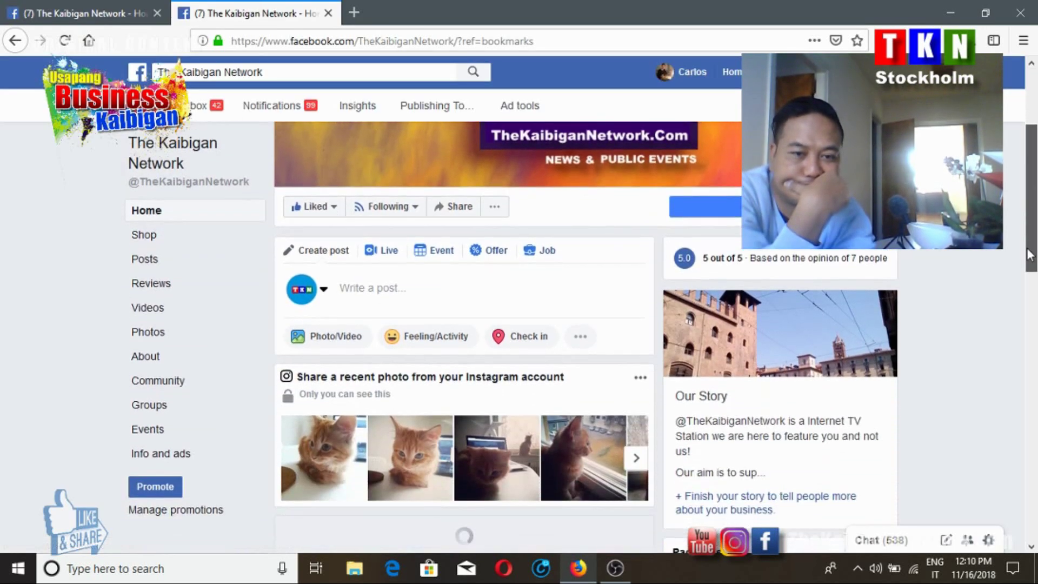
{"action": "left_click_drag", "start_coordinate": [1030, 254], "coordinate": [1023, 175]}
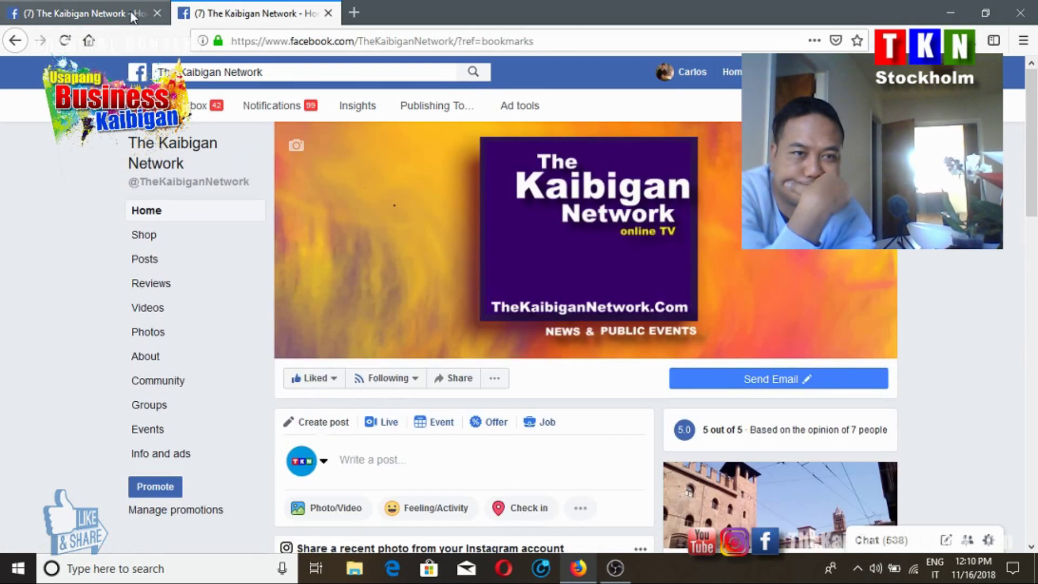
{"action": "left_click", "coordinate": [132, 14]}
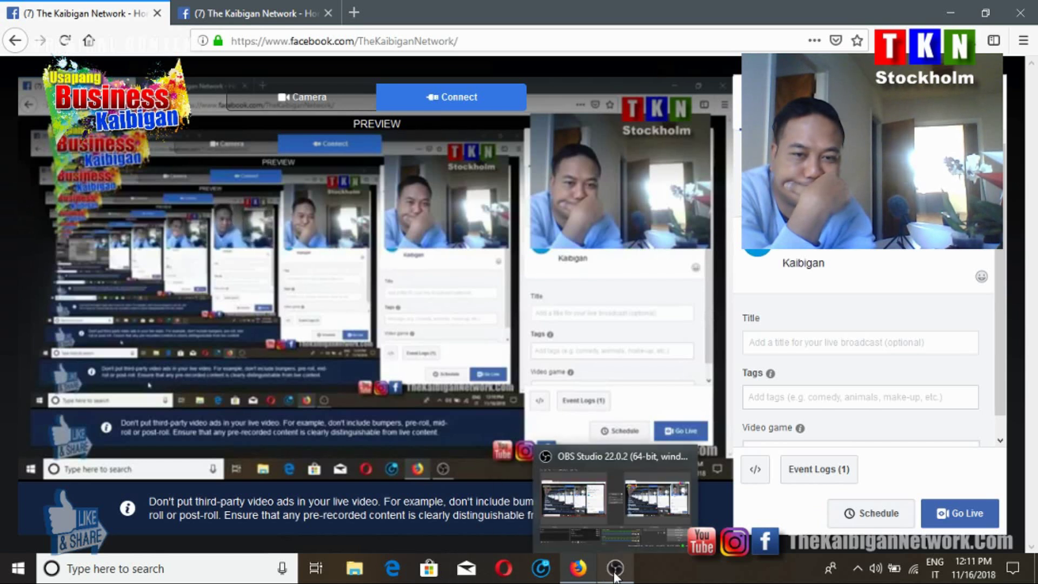
{"action": "left_click", "coordinate": [615, 567]}
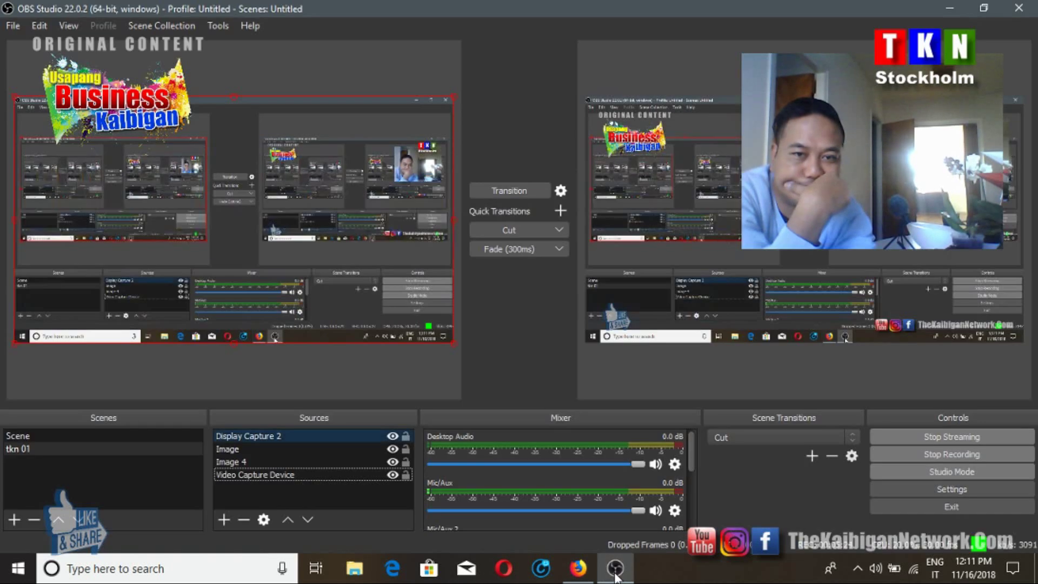